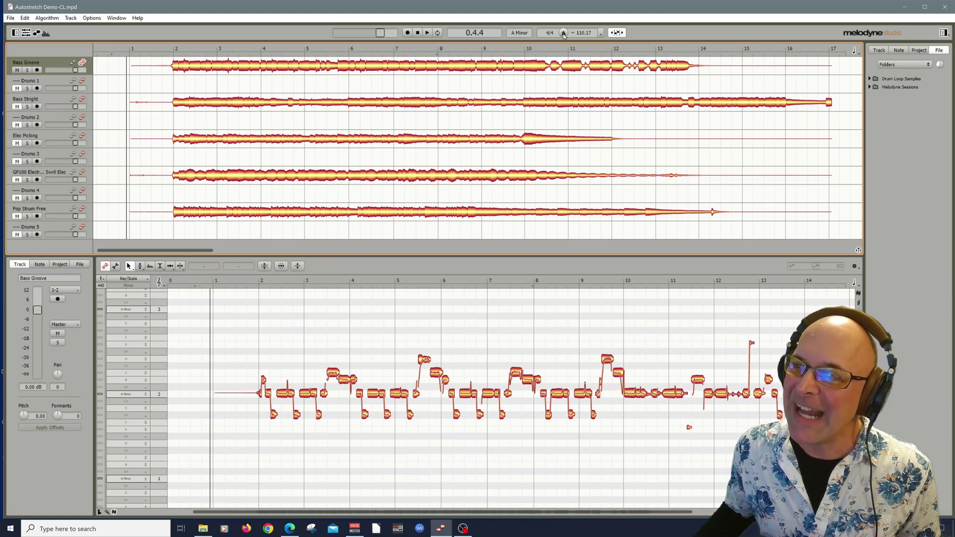
Lower the metronome knob to about -14 dB and bring up the tempo field's options
mouse_move(563, 32)
left_mouse_down()
mouse_move(564, 19)
mouse_move(561, 99)
mouse_move(572, 42)
mouse_move(572, 57)
mouse_move(564, 35)
left_mouse_up()
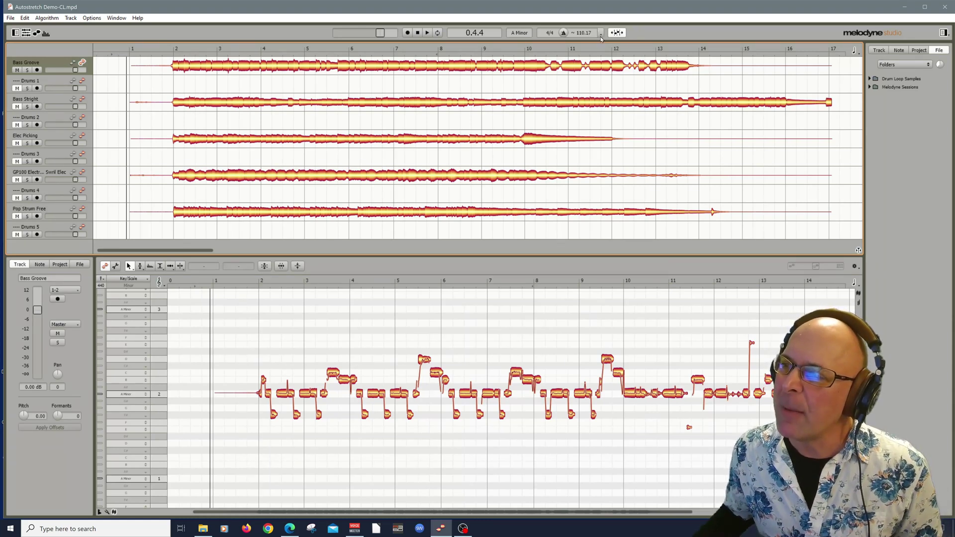
left_click(601, 35)
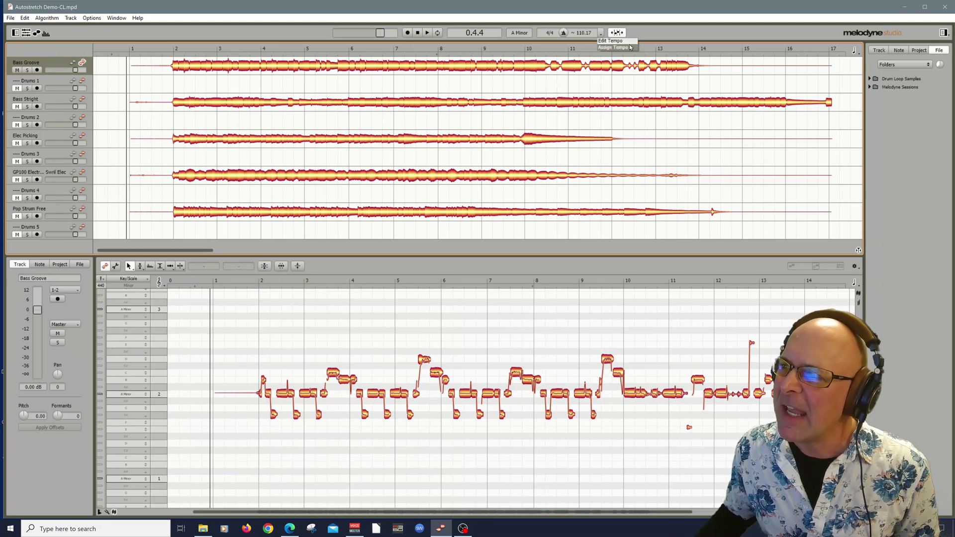
Close the tempo options, enable Auto-Stretch, and move the playhead back to bar 1
left_click(643, 27)
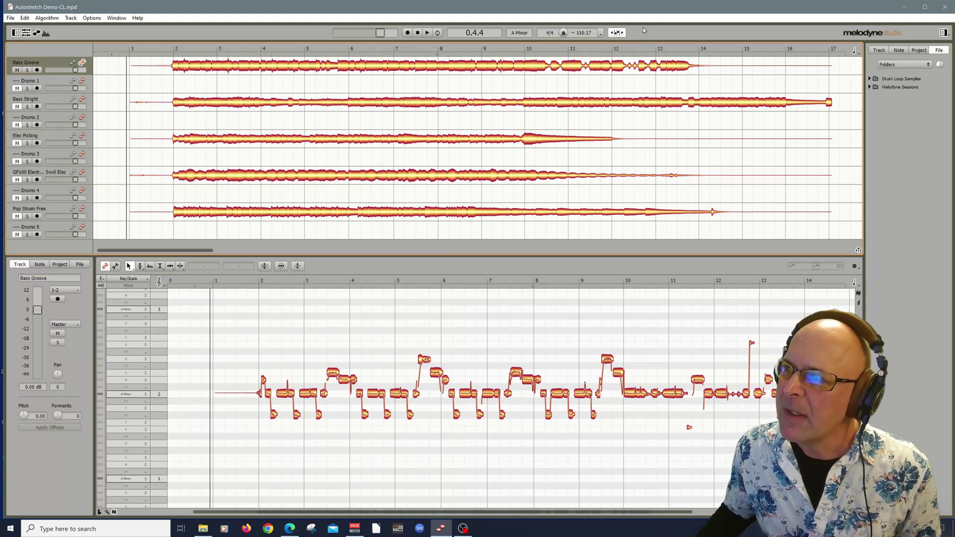
left_click(615, 33)
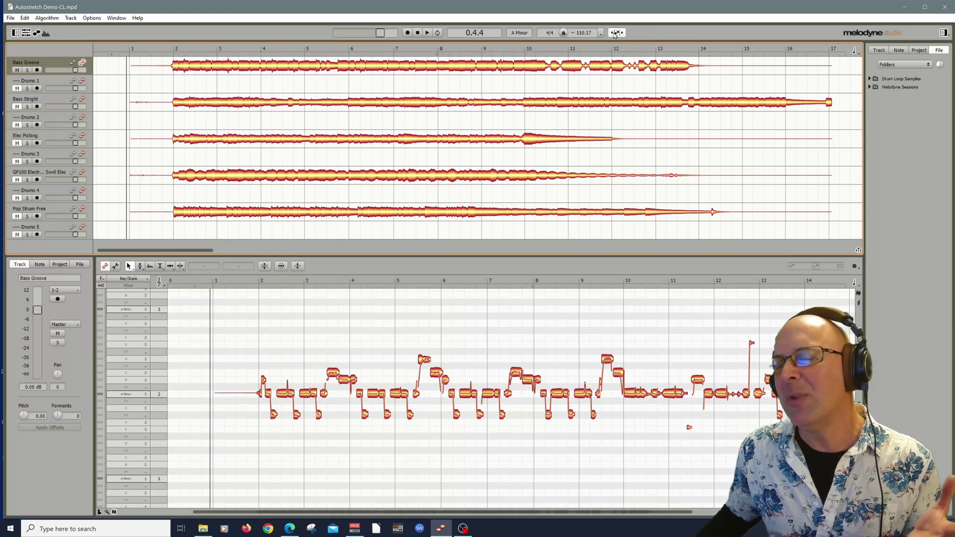
left_click(615, 33)
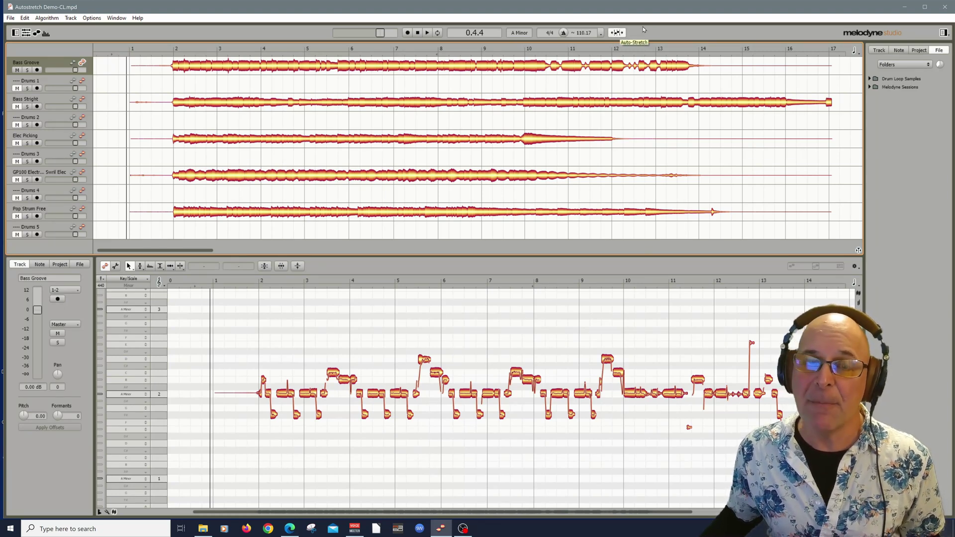
left_click(138, 49)
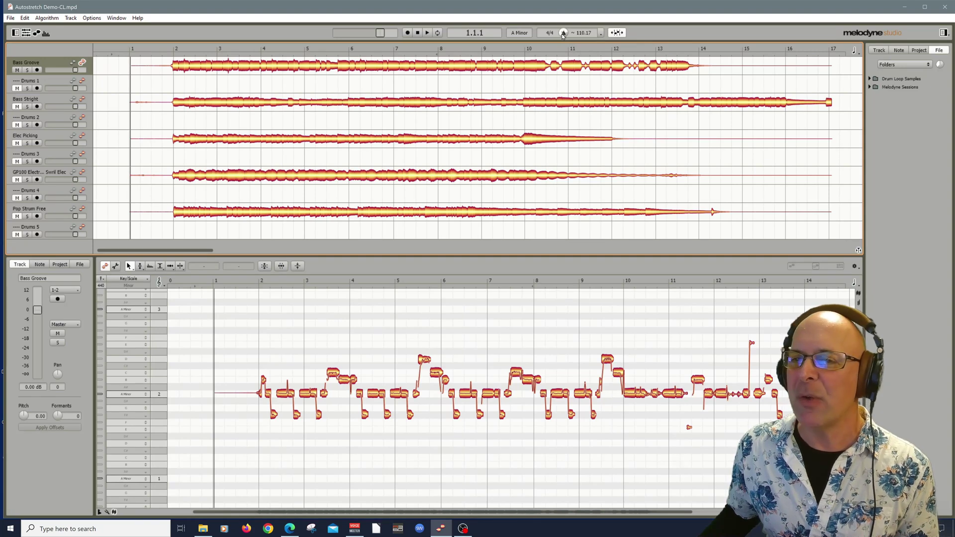
Play the session from bar 1 with the metronome raised to about -5 dB
mouse_move(563, 35)
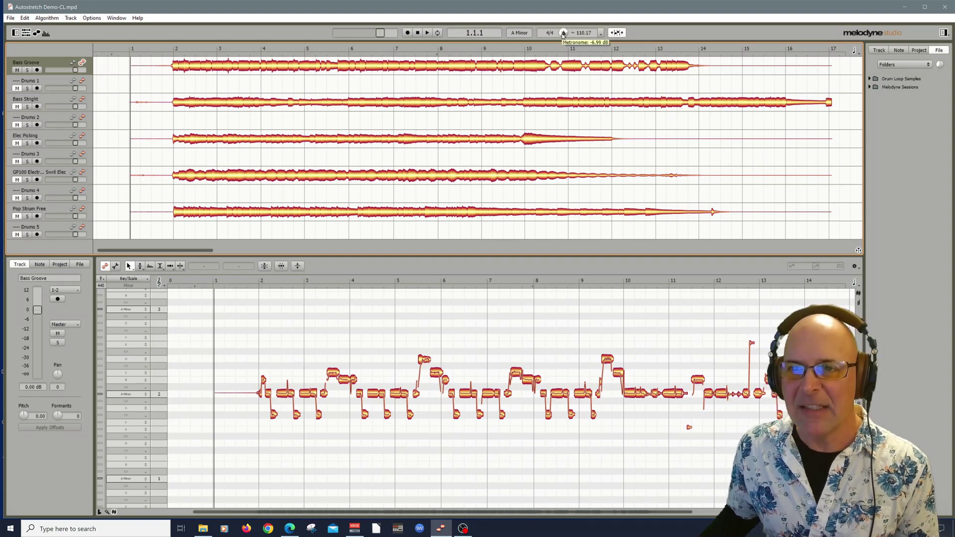
key("space")
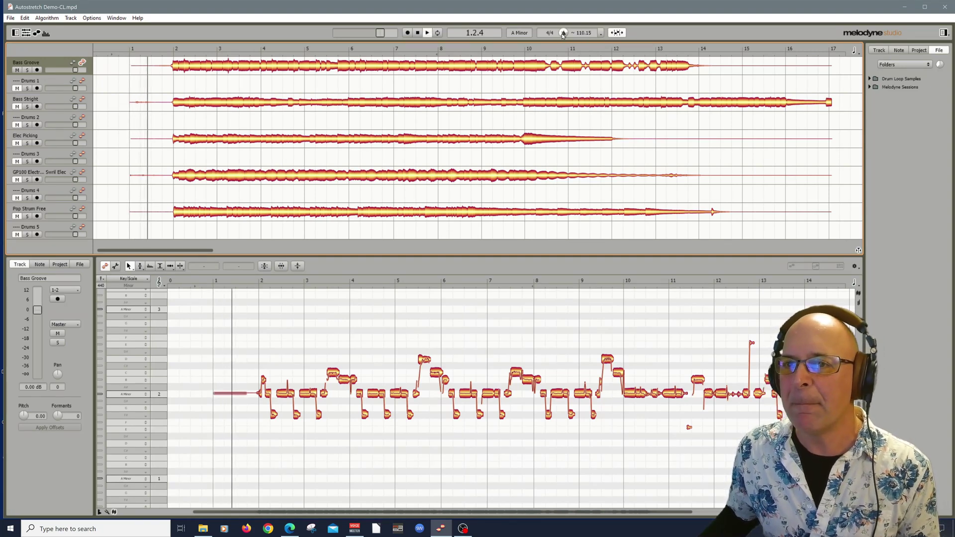
left_click_drag(563, 35, 564, 31)
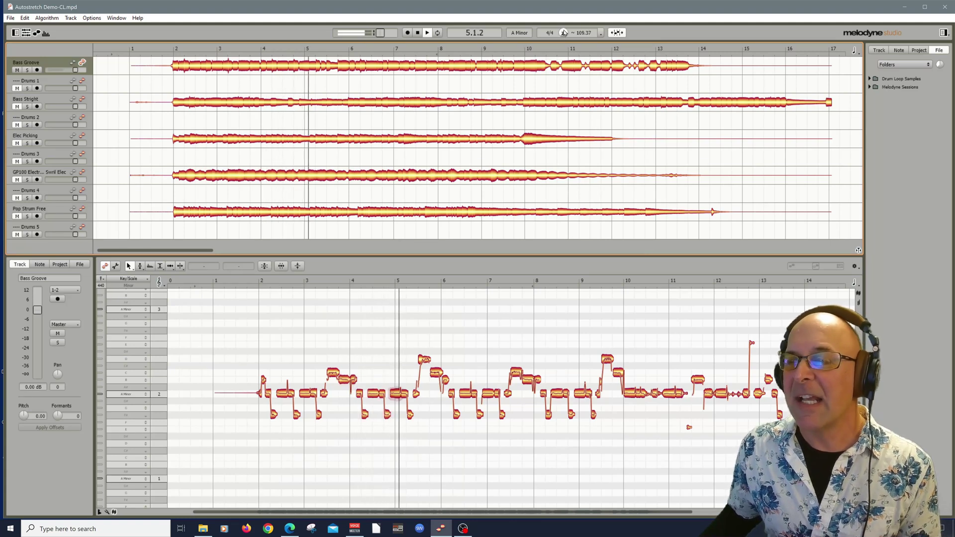
mouse_move(566, 34)
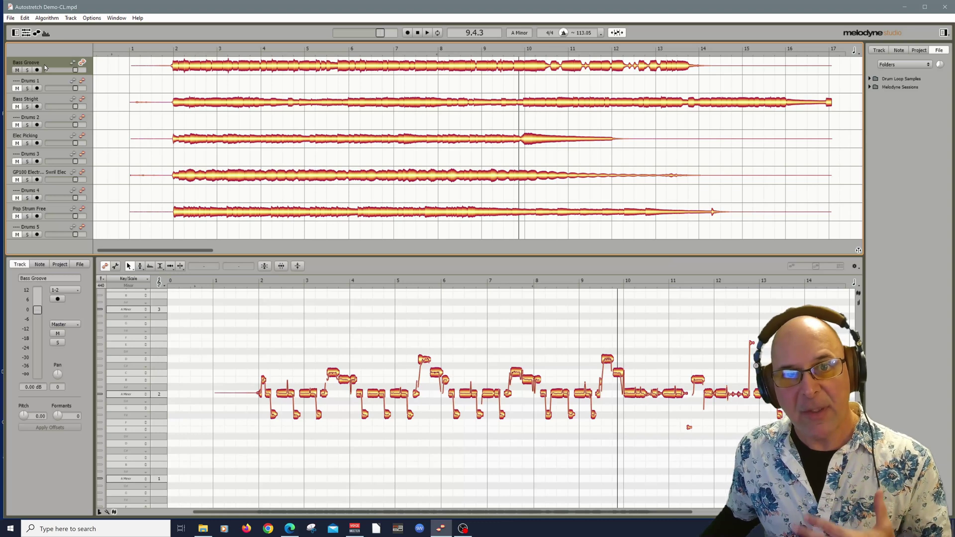
left_click(16, 19)
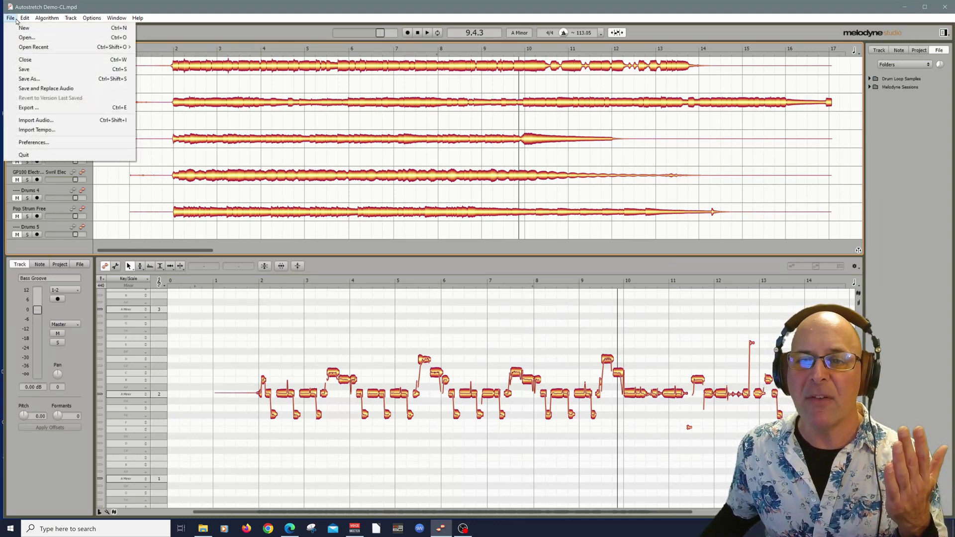
left_click(41, 144)
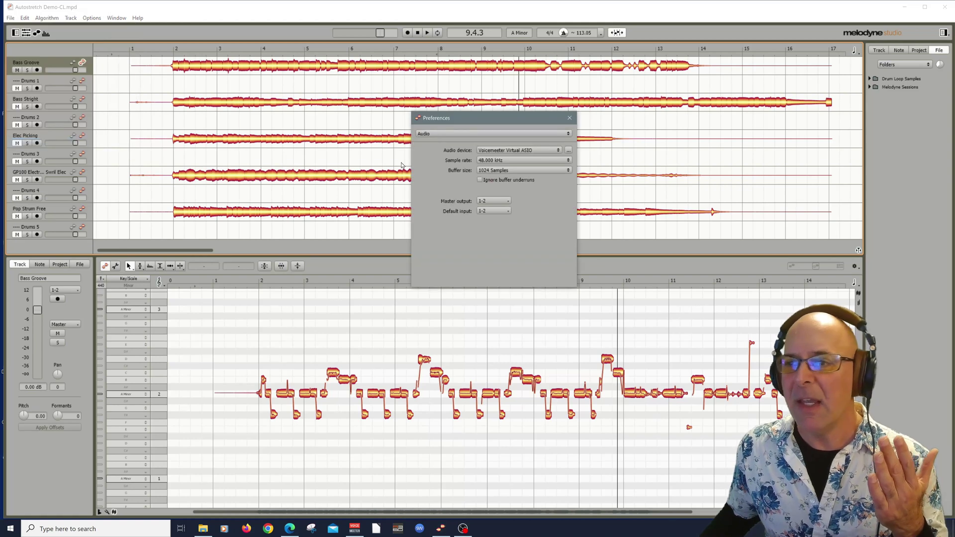
left_click(437, 134)
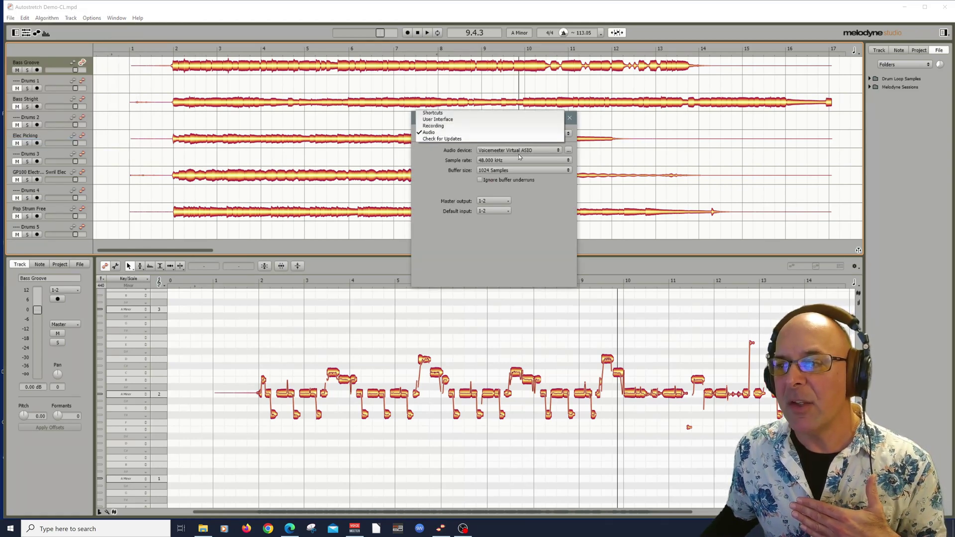
left_click(541, 213)
left_click(570, 118)
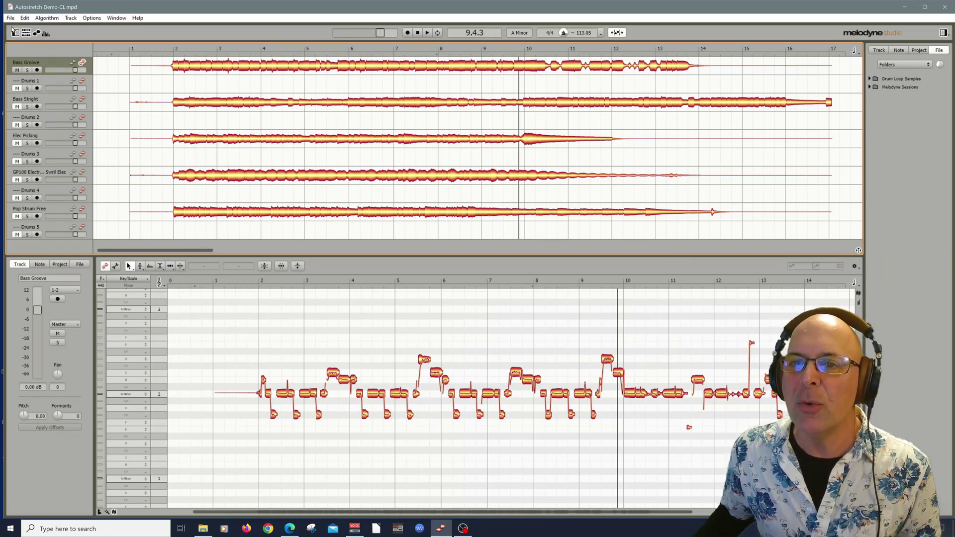
left_click(130, 50)
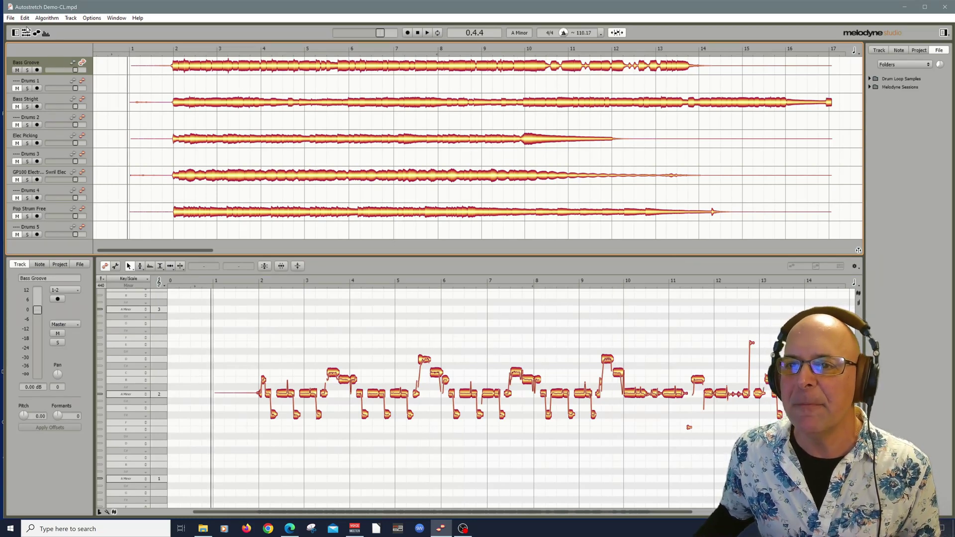
left_click(10, 18)
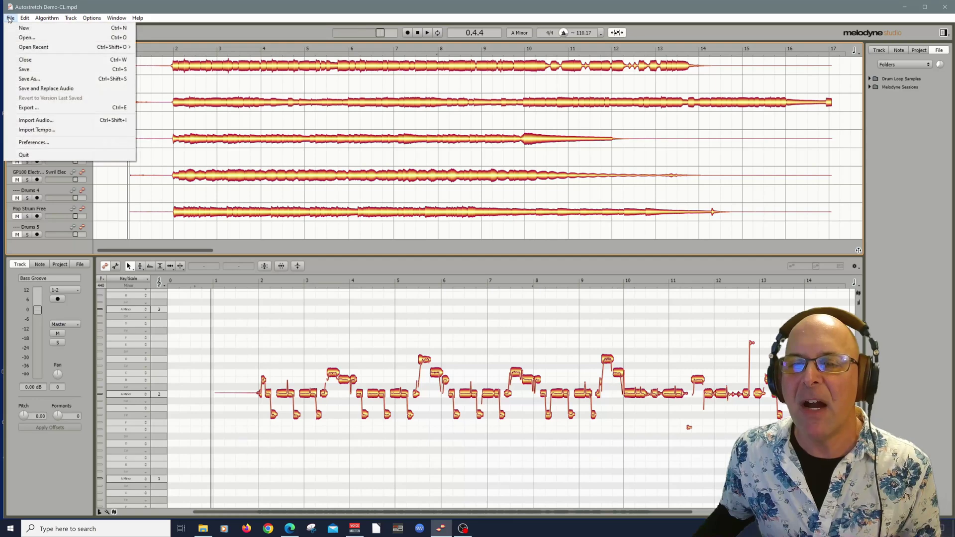
left_click(48, 120)
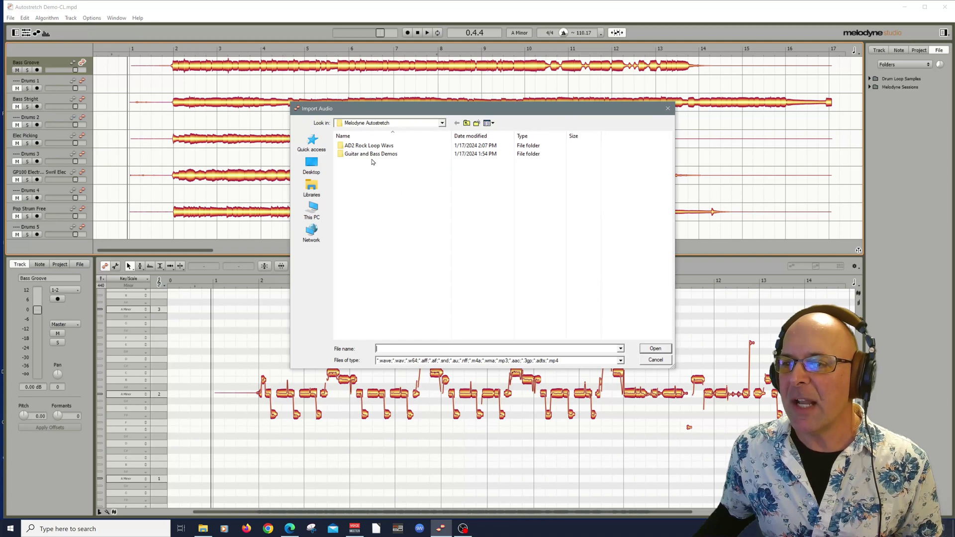
double_click(370, 154)
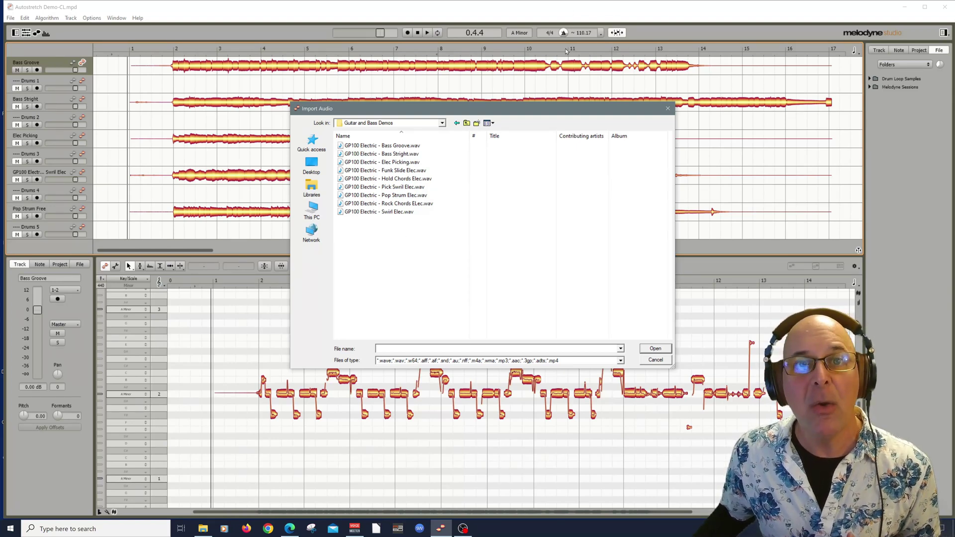
left_click(667, 108)
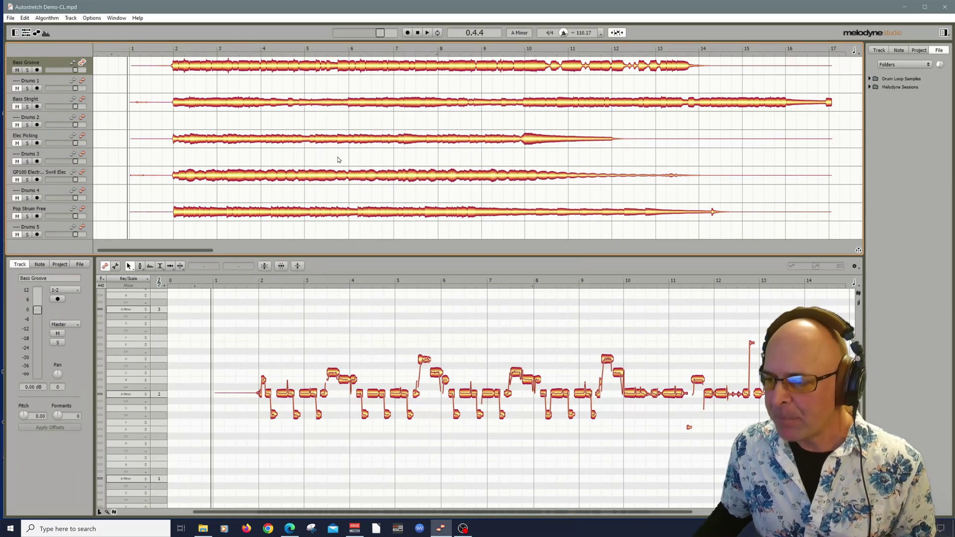
Drag the Melodyne Autostretch folder from File Explorer's Media Files into Melodyne's File browser and expand it
left_click(202, 530)
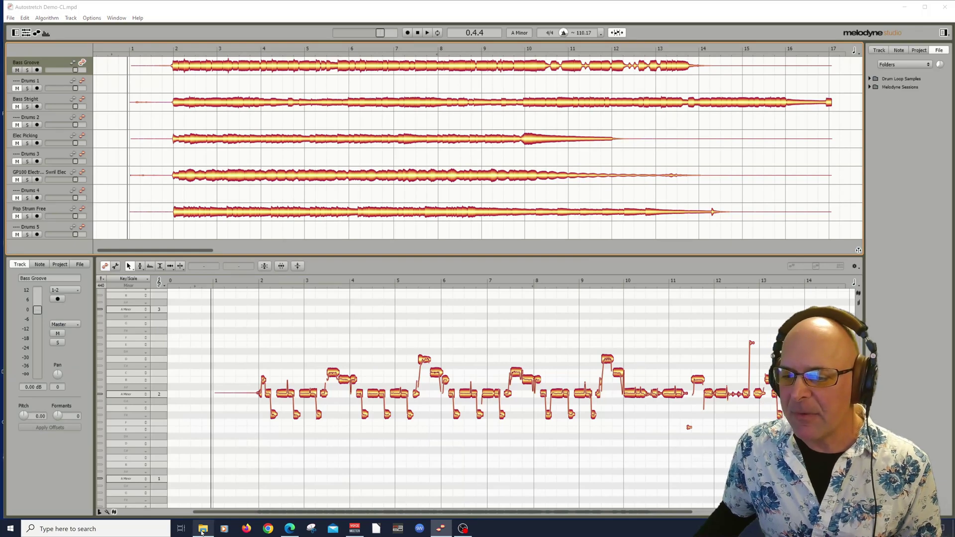
left_click_drag(434, 126, 404, 114)
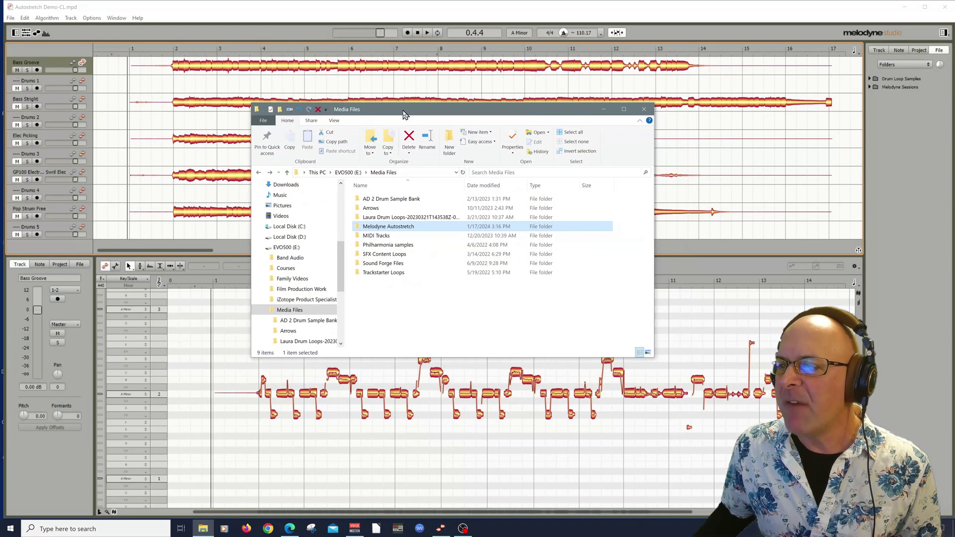
left_click(945, 32)
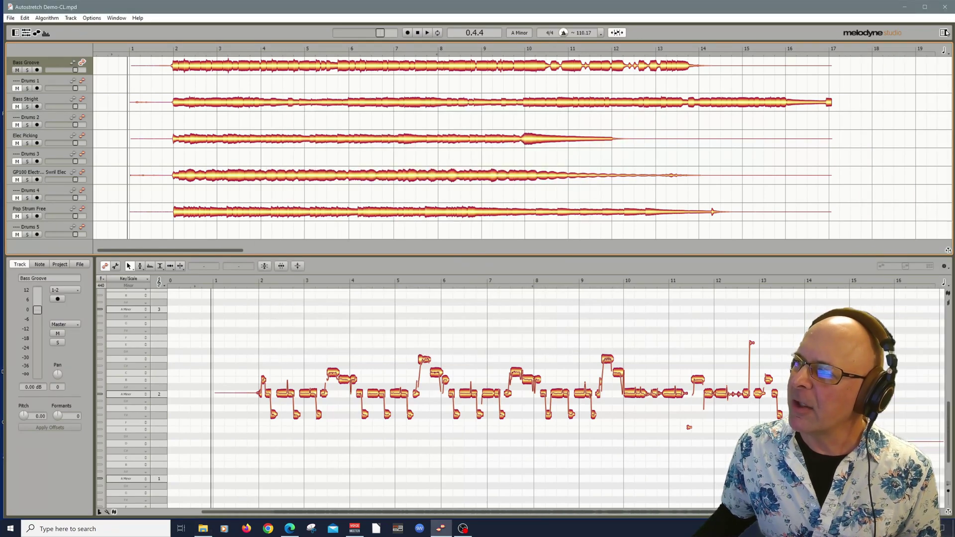
left_click(945, 33)
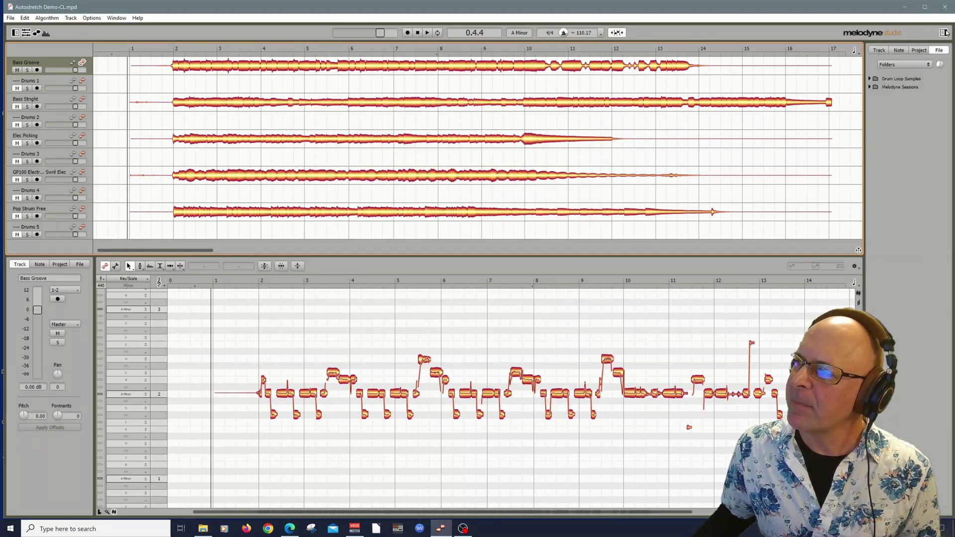
left_click(203, 527)
left_click_drag(359, 229, 901, 143)
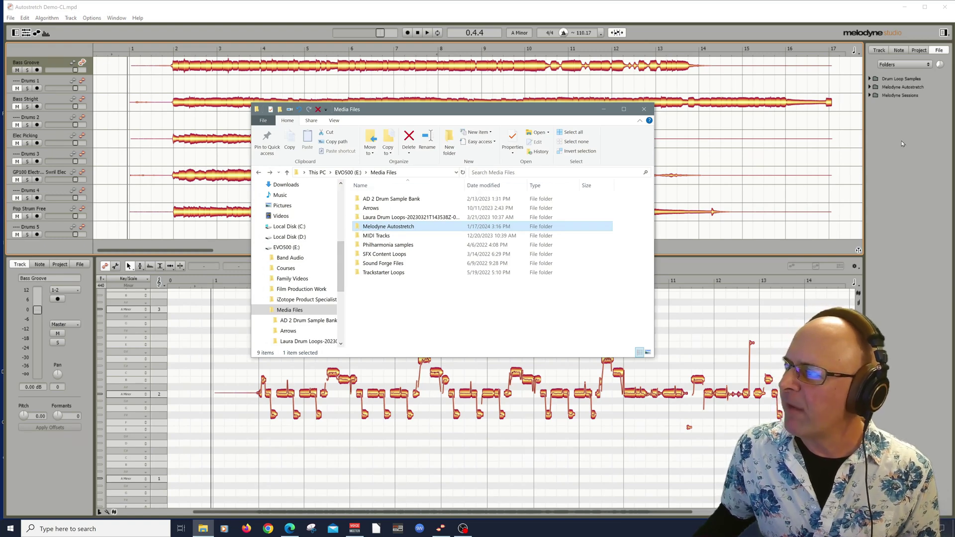
left_click(604, 110)
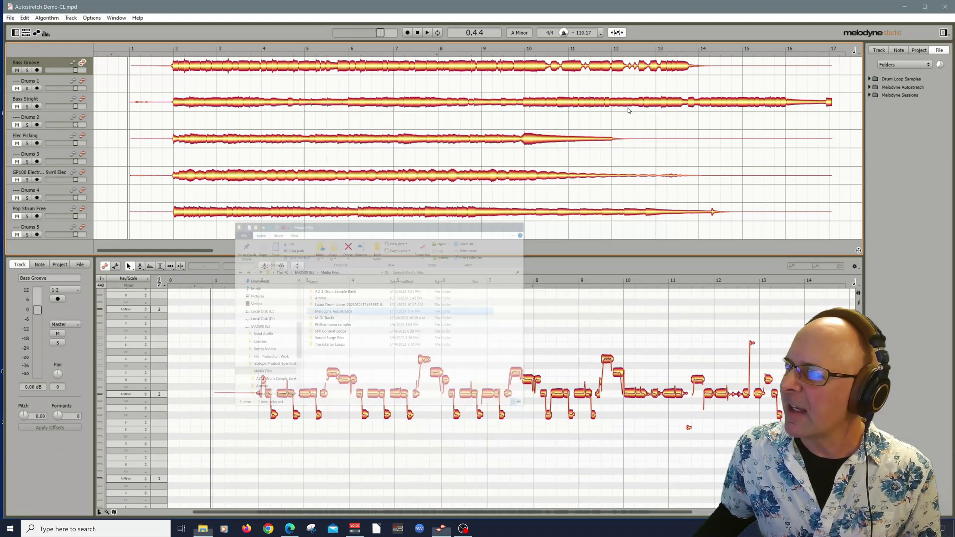
left_click(869, 87)
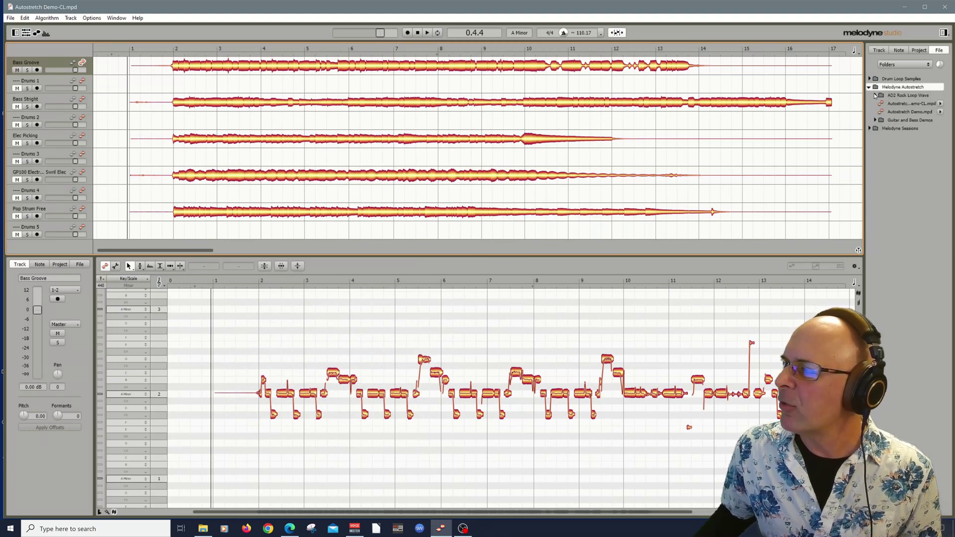
Preview the 808 Claps, 808 Tape, 909 Dry and All Toms loops, then drop 808 Claps onto Drums 1
left_click(874, 95)
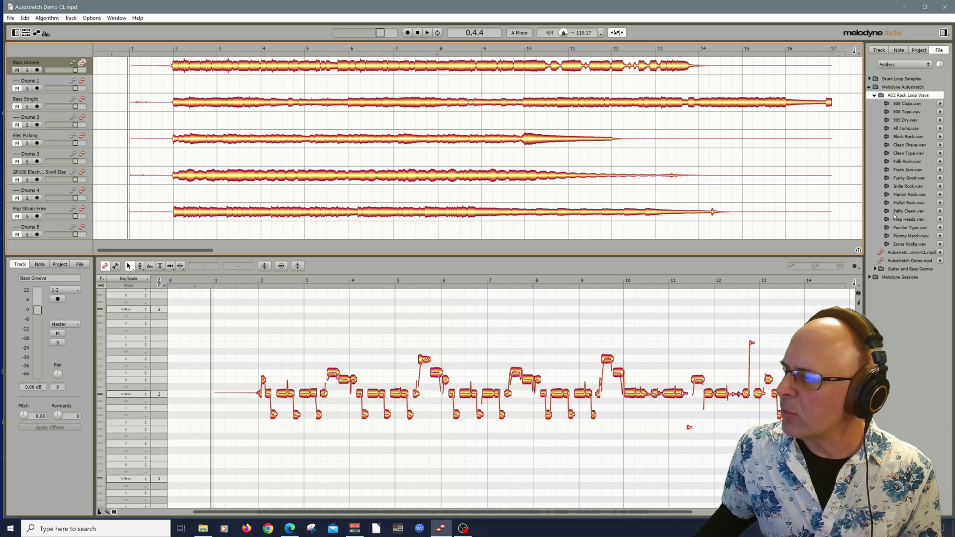
left_click(875, 269)
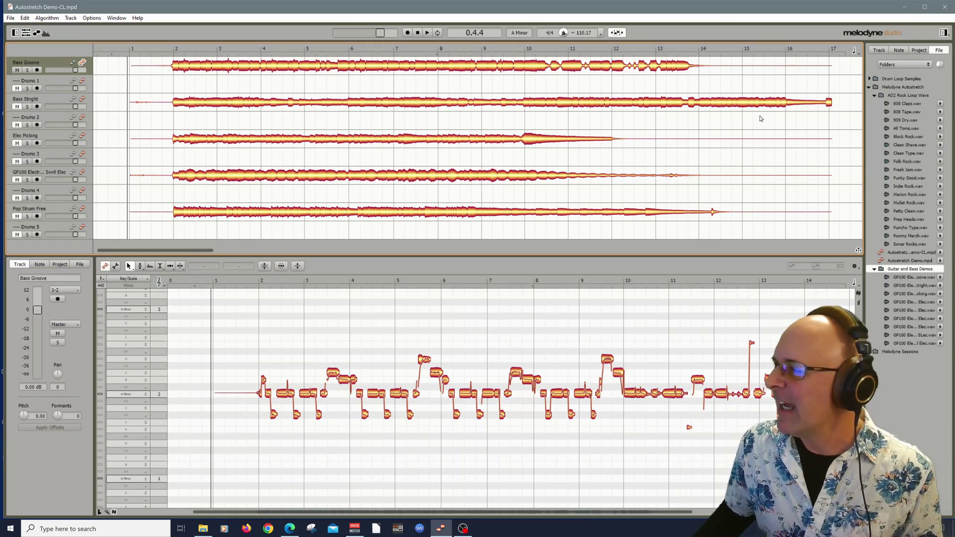
left_click(940, 106)
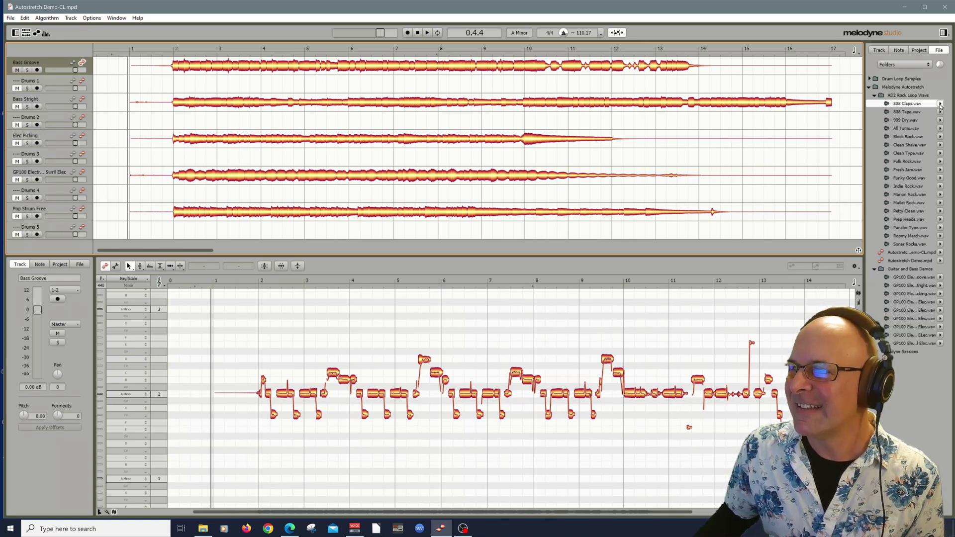
left_click(940, 112)
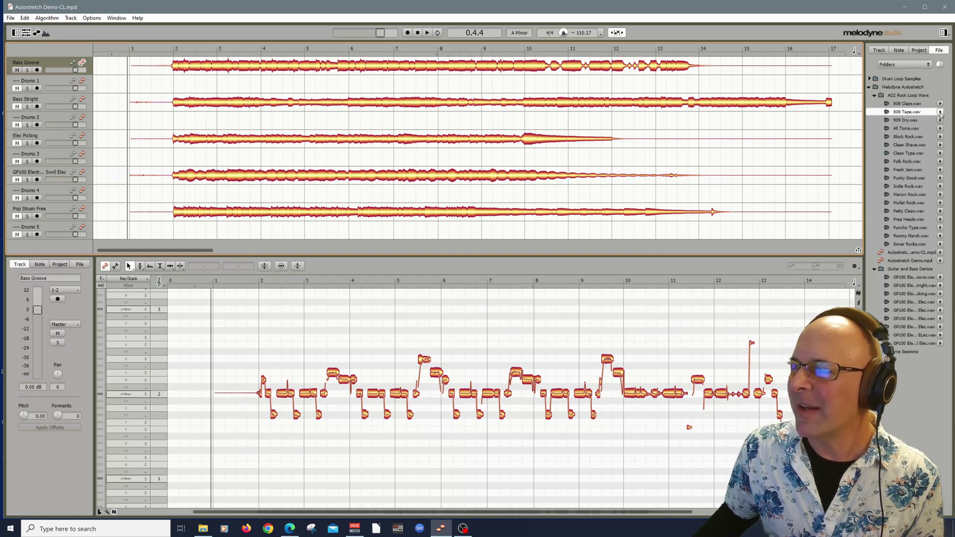
left_click(940, 120)
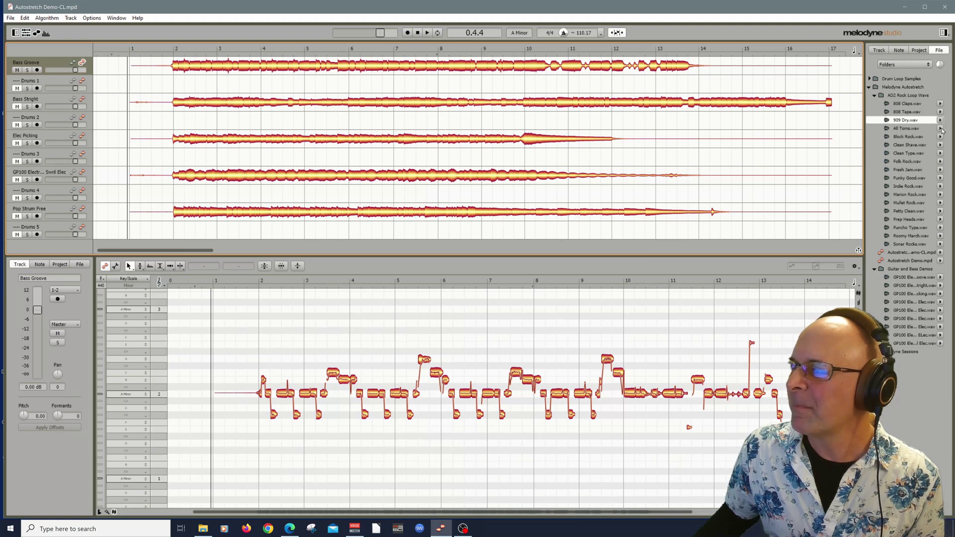
left_click(941, 129)
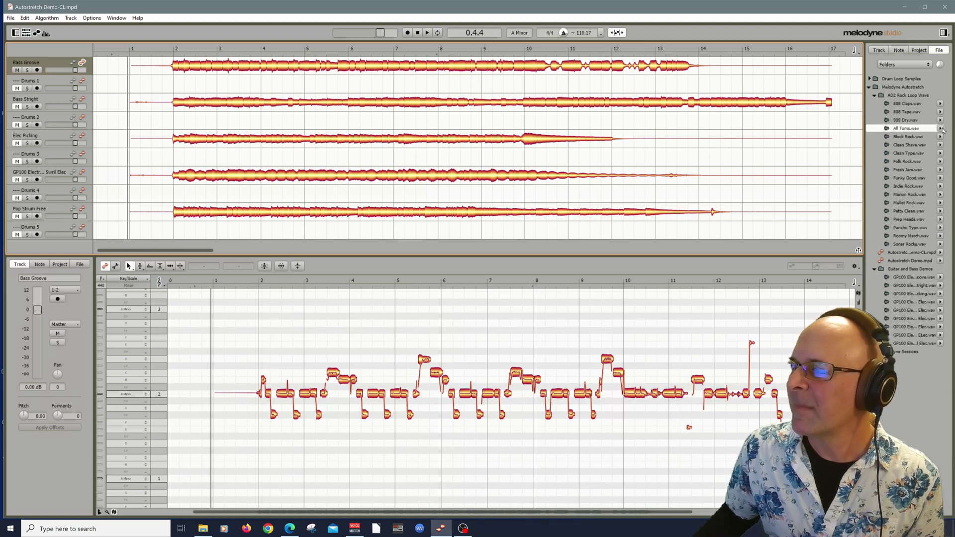
left_click(941, 105)
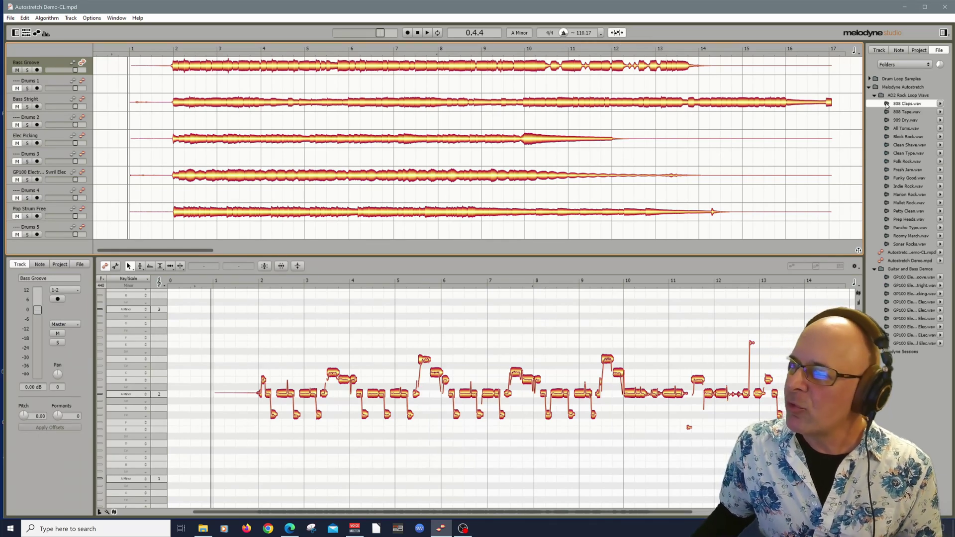
mouse_move(887, 106)
left_mouse_down()
mouse_move(428, 59)
mouse_move(174, 68)
mouse_move(174, 87)
left_mouse_up()
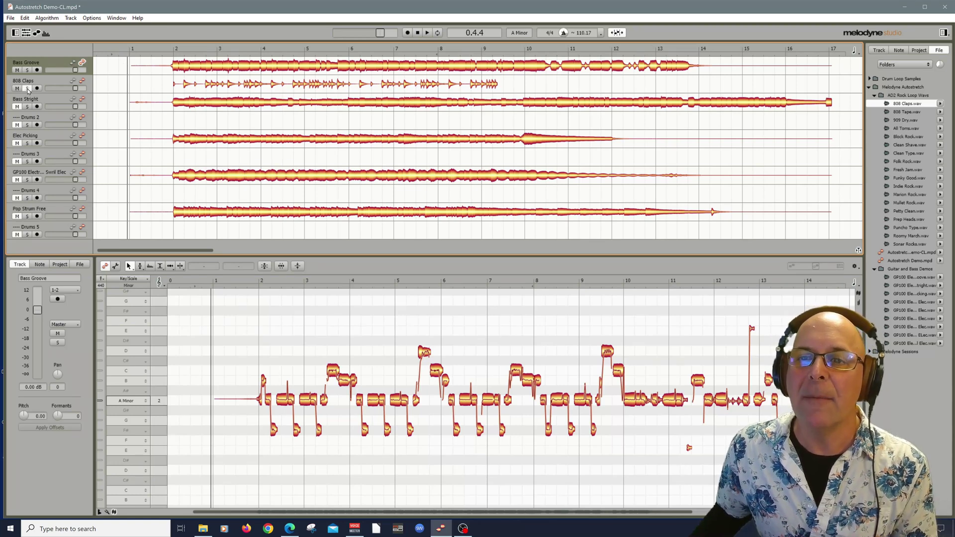
Play the session from bar 1 with the claps, then undo adding the 808 Claps track
left_click(130, 47)
key("space")
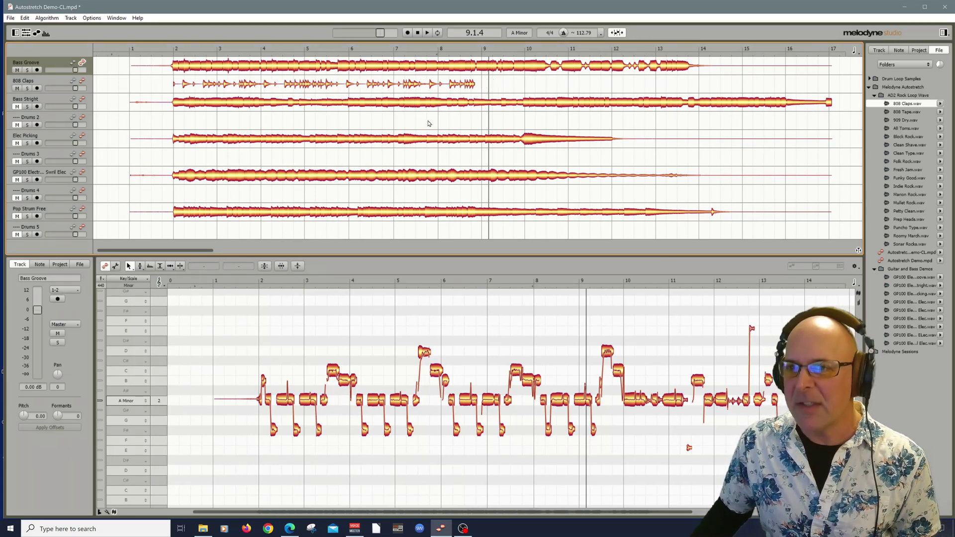
key("ctrl+z")
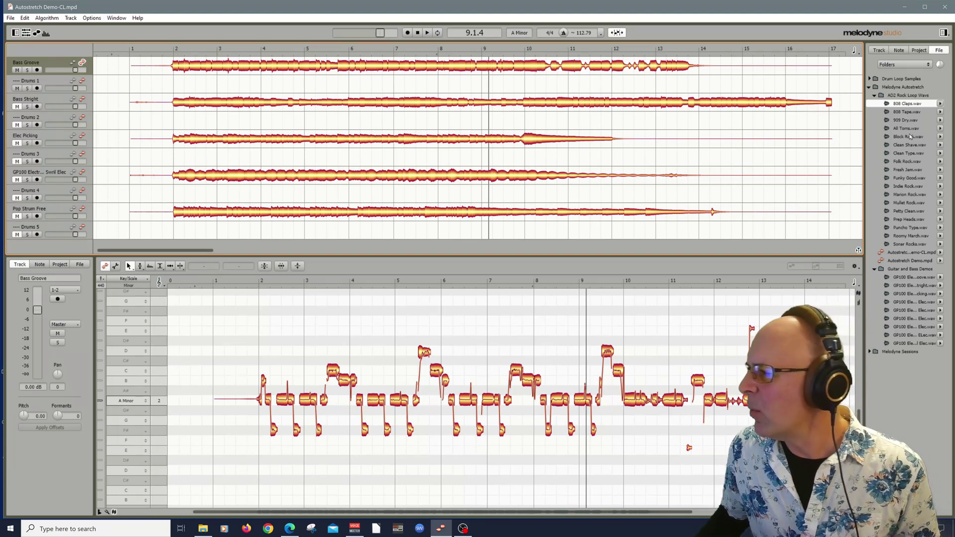
left_click(940, 129)
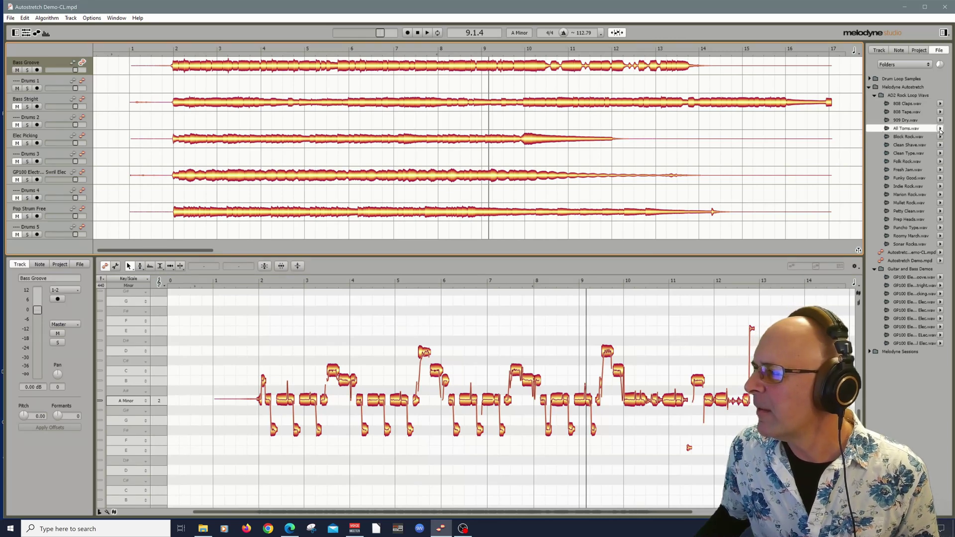
mouse_move(940, 130)
left_mouse_down()
mouse_move(350, 83)
mouse_move(177, 87)
left_mouse_up()
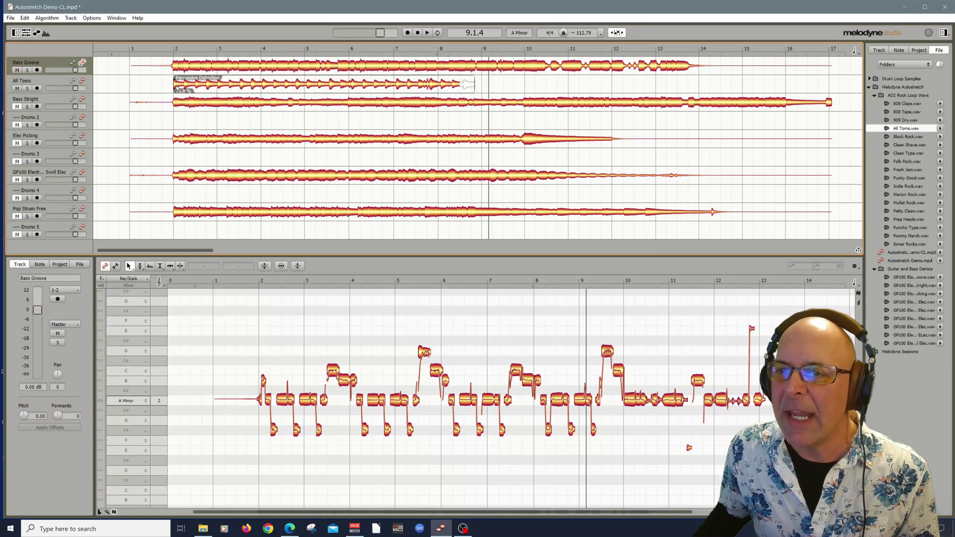
left_click(130, 47)
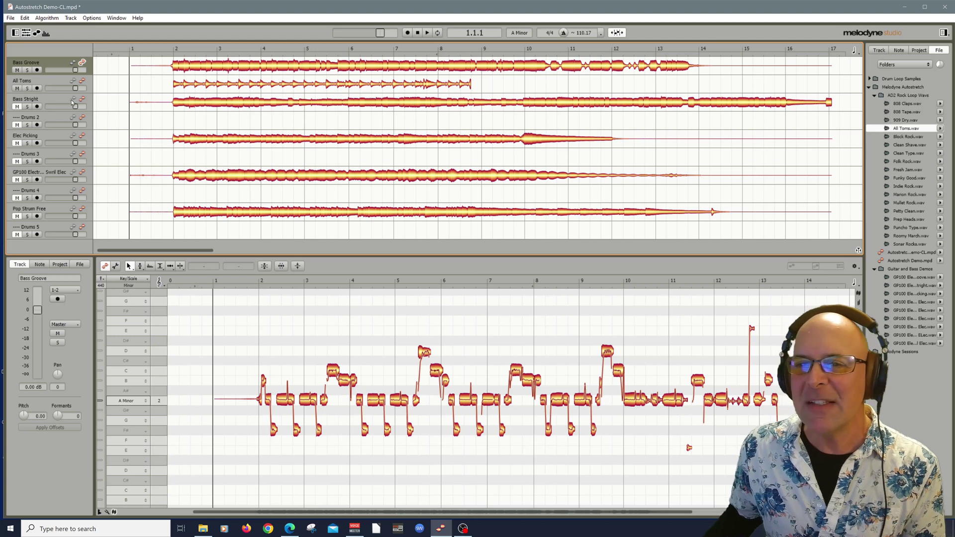
left_click_drag(77, 91, 83, 91)
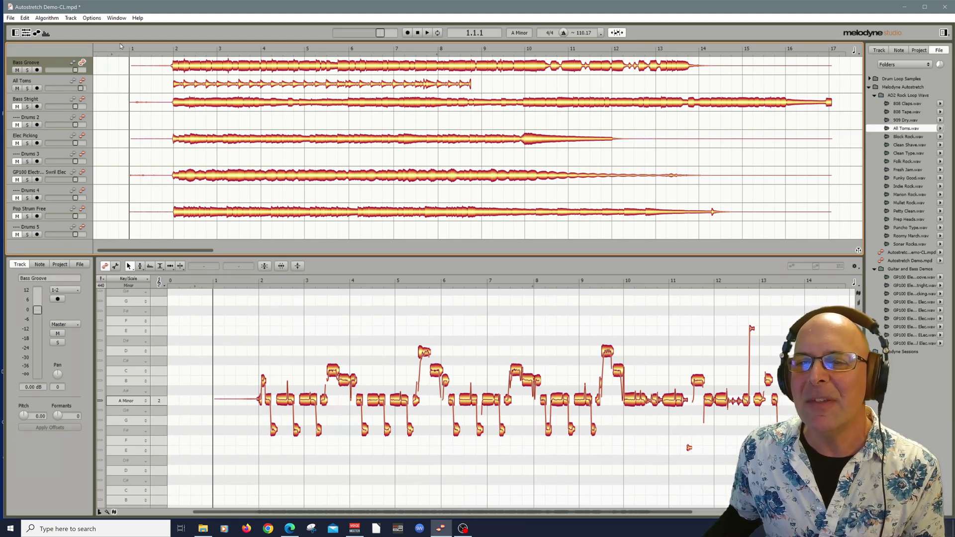
key("space")
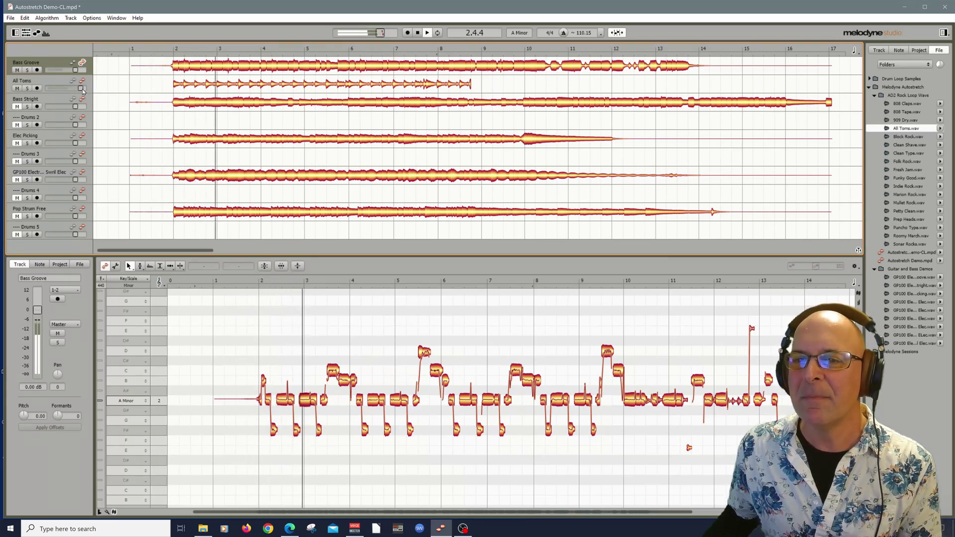
mouse_move(82, 89)
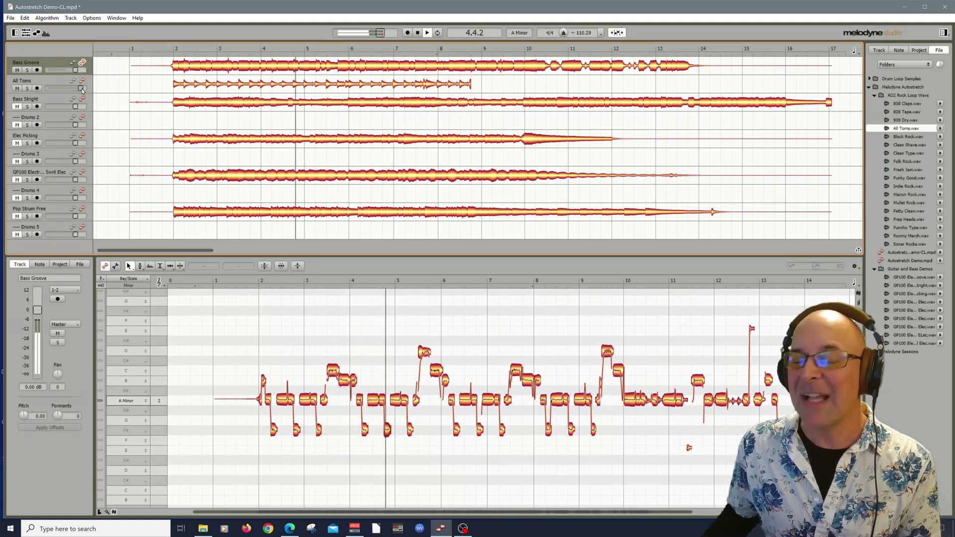
left_click_drag(82, 90, 81, 90)
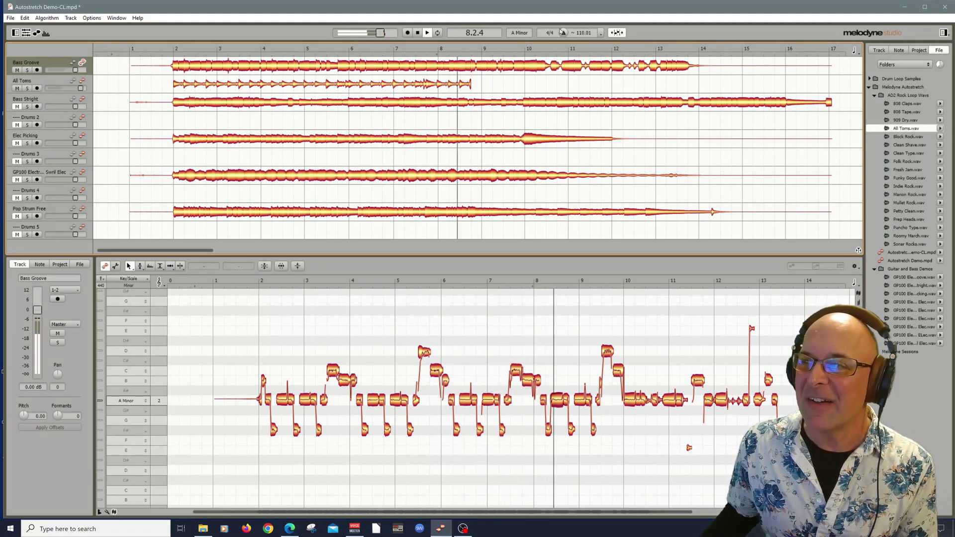
key("space")
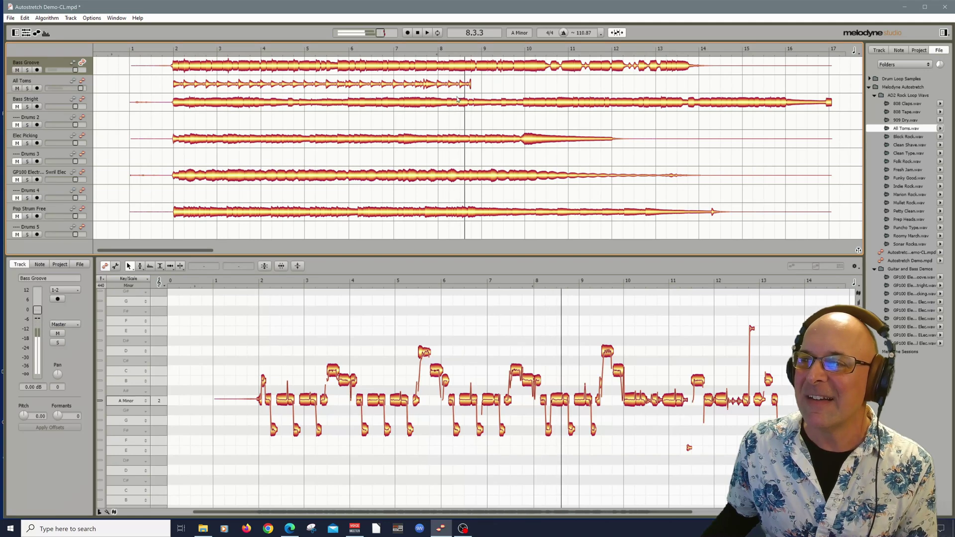
left_click(81, 89, "alt")
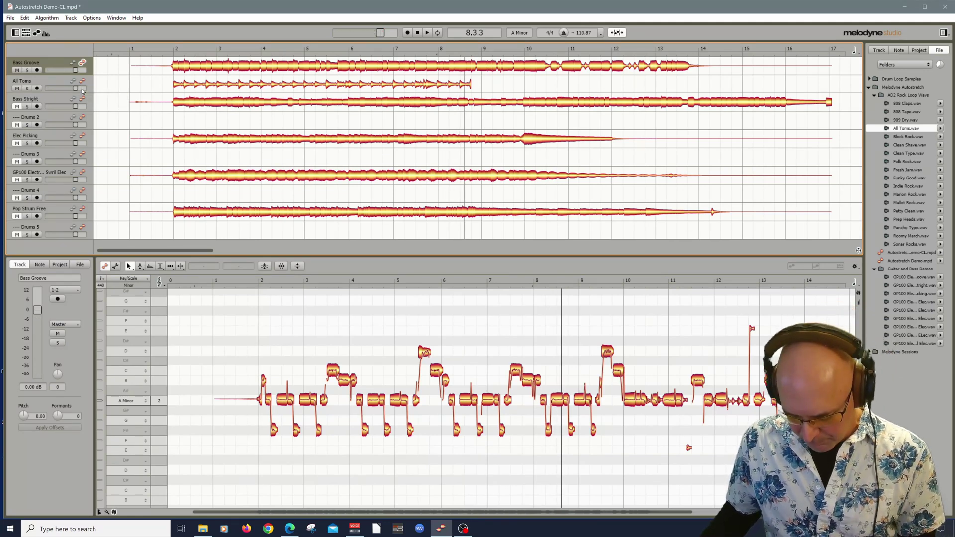
key("ctrl+z")
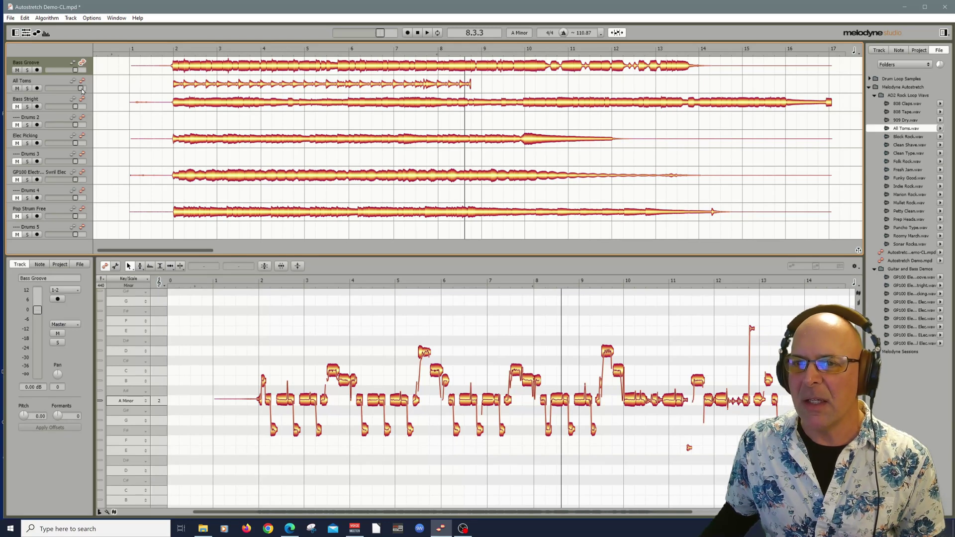
key("ctrl+z")
key("ctrl+z")
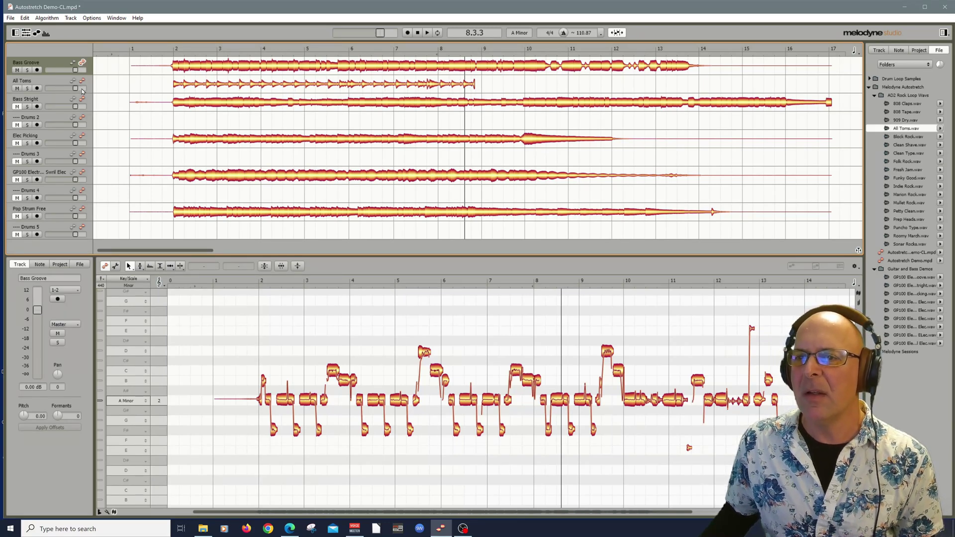
Preview Puncho Type.wav, place it on Drums 1, and play it from bar 1 with the band
left_click(129, 45)
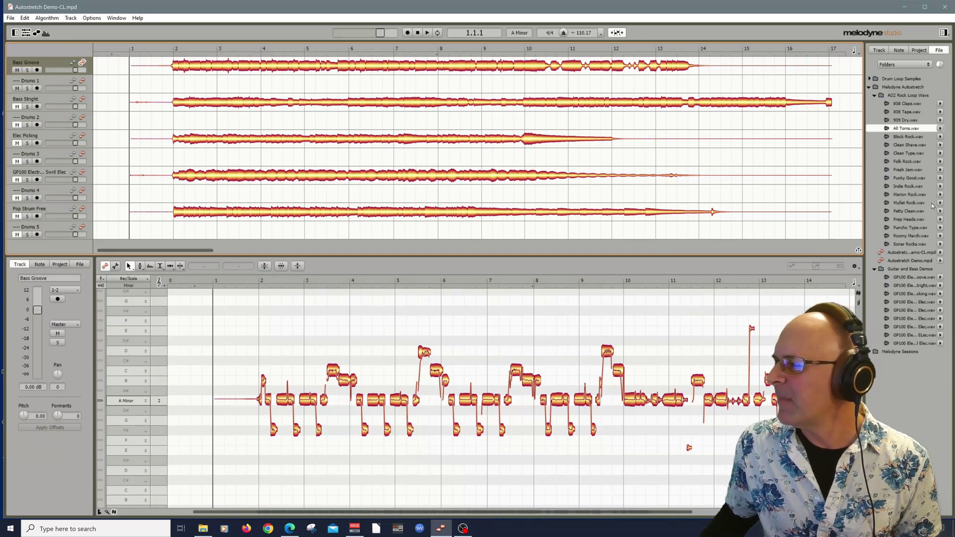
left_click(940, 228)
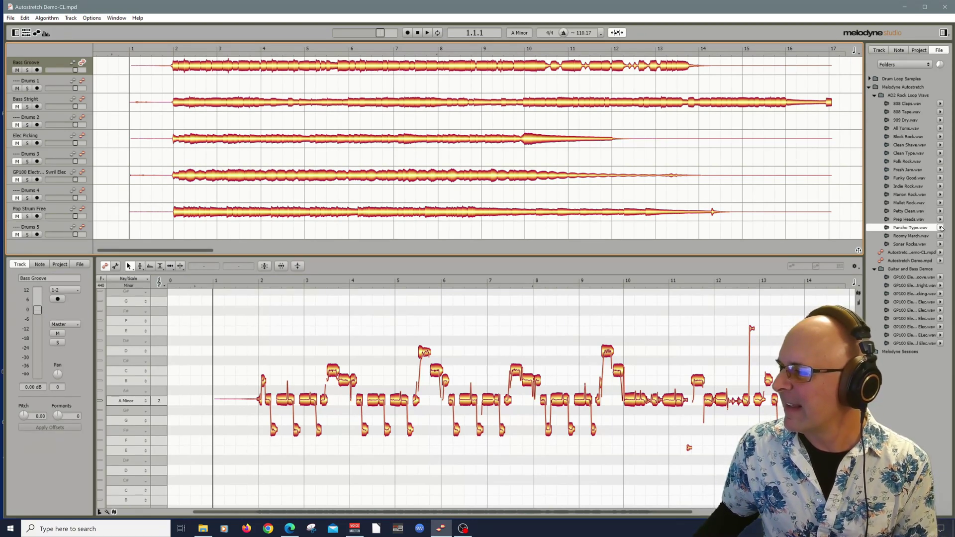
left_click_drag(885, 228, 172, 86)
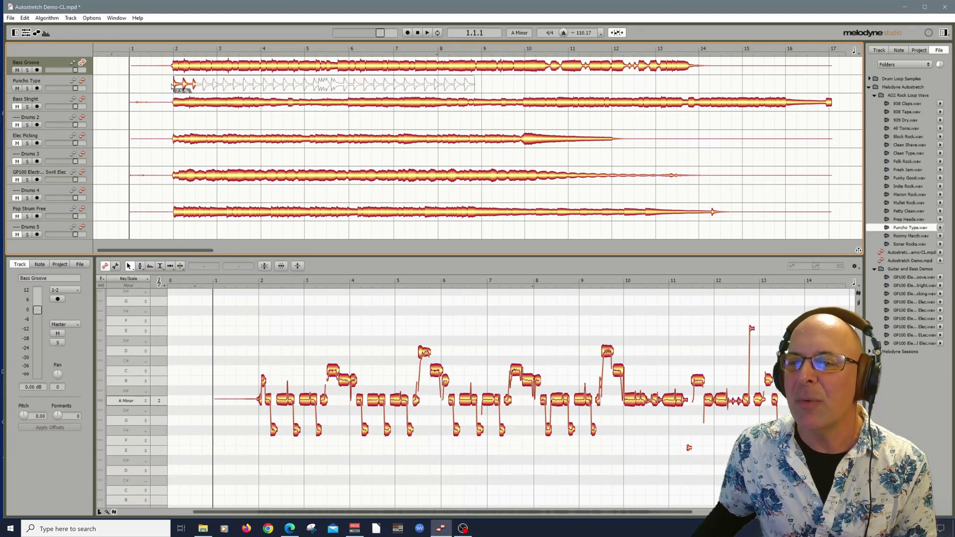
left_click(127, 47)
key("space")
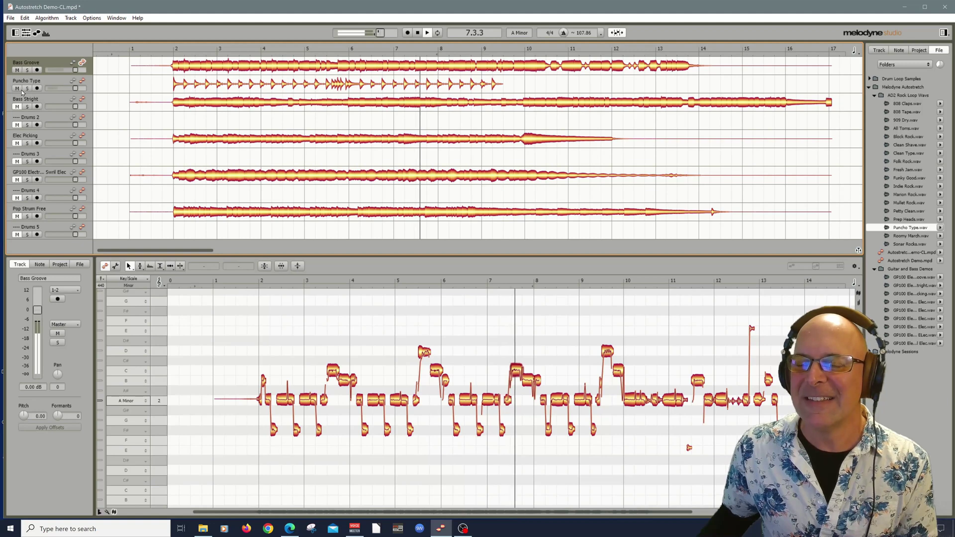
key("space")
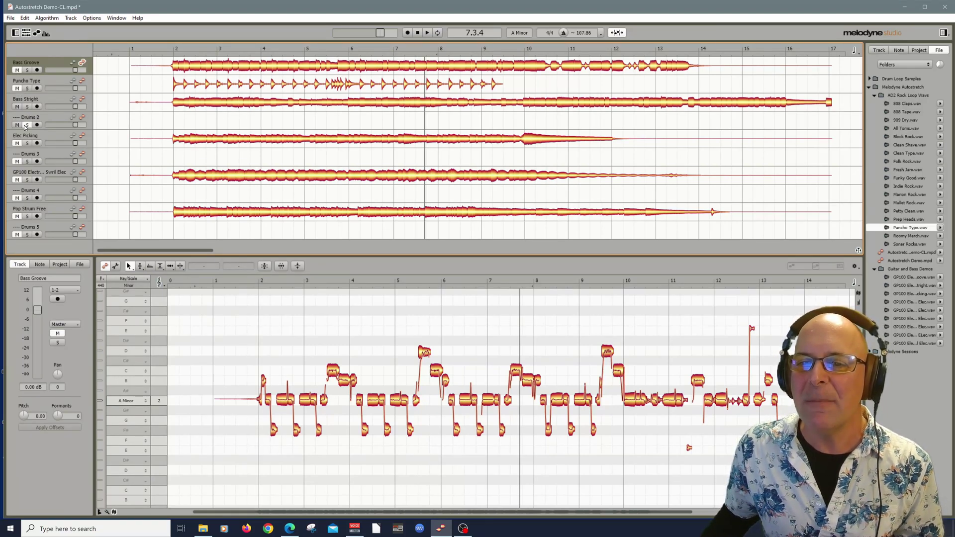
left_click(127, 50)
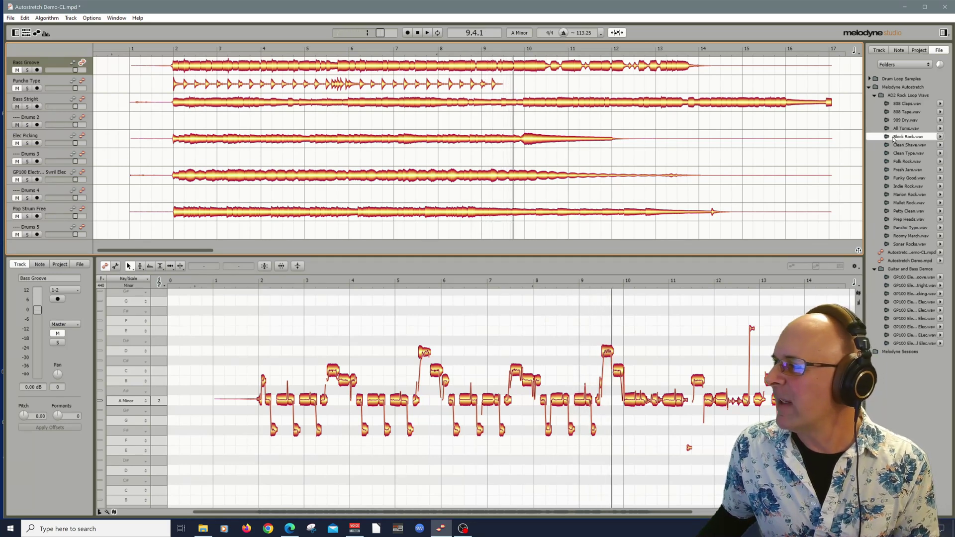
left_click_drag(885, 139, 175, 120)
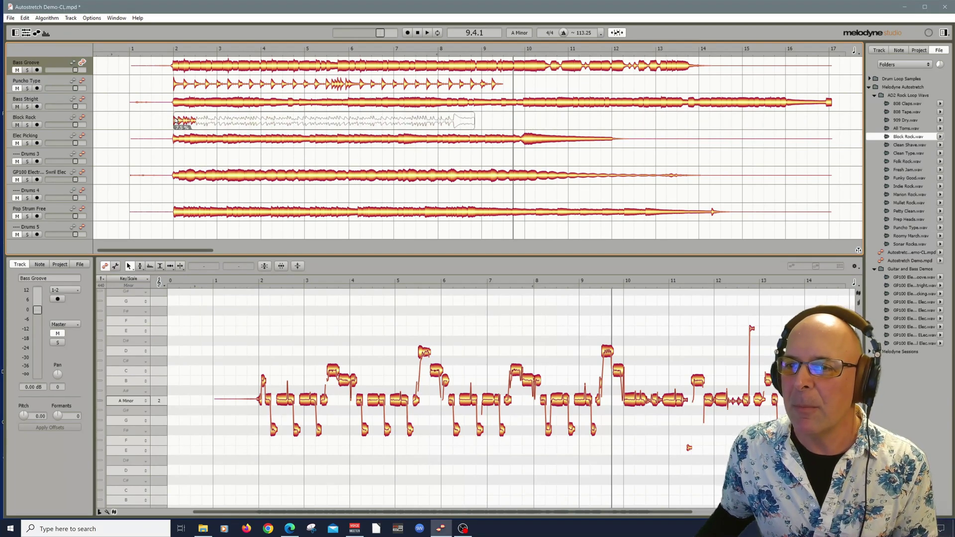
left_click(131, 49)
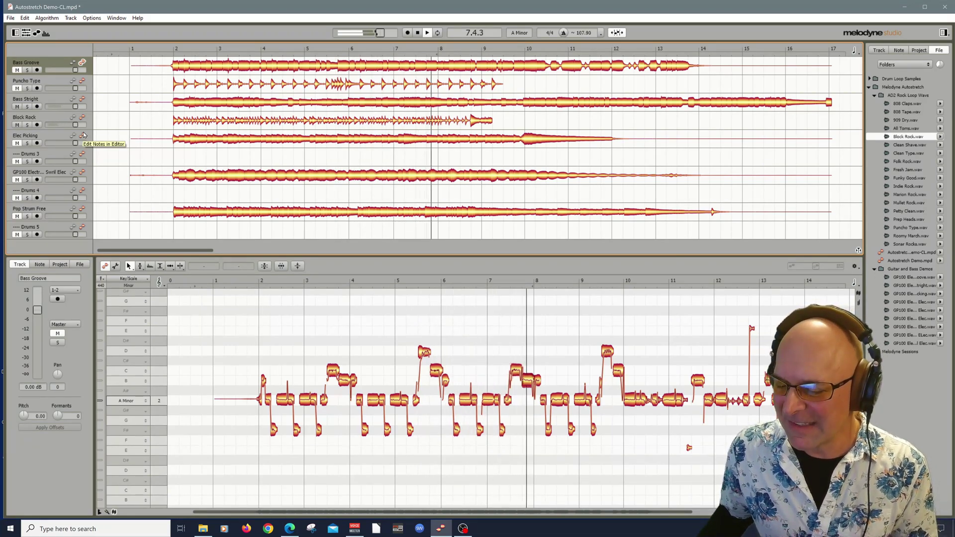
key("space")
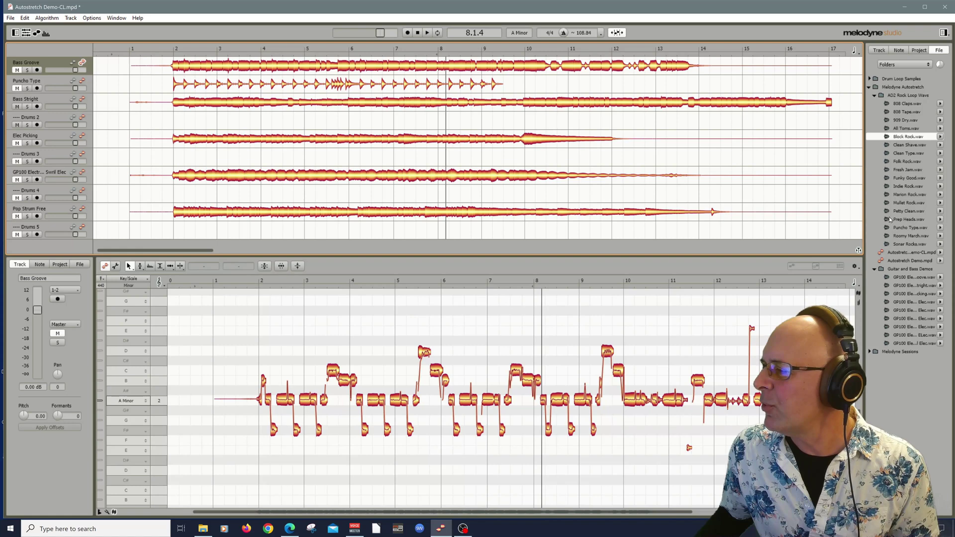
Drop Prep Heads.wav onto the empty Drums 2 row and play the session from bar 1
left_click_drag(883, 219, 178, 123)
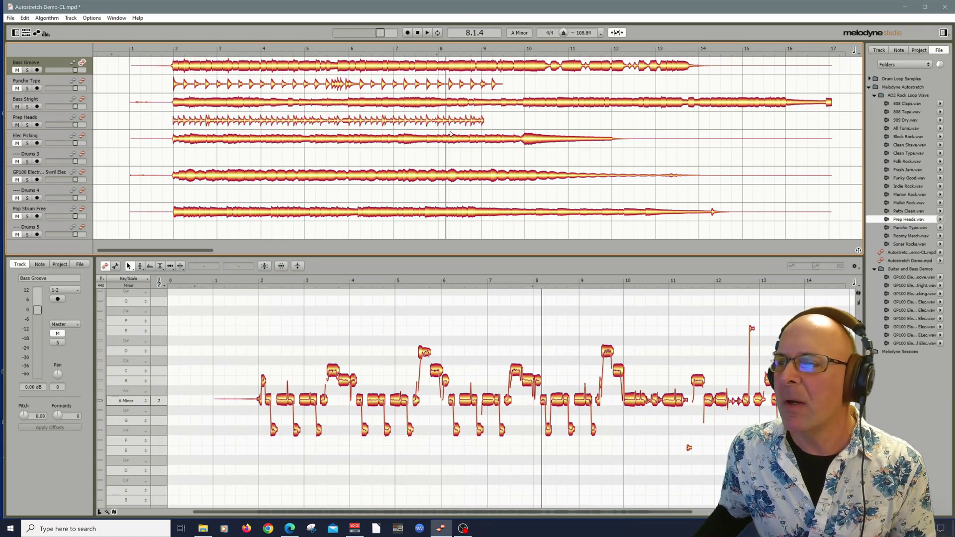
left_click(125, 49)
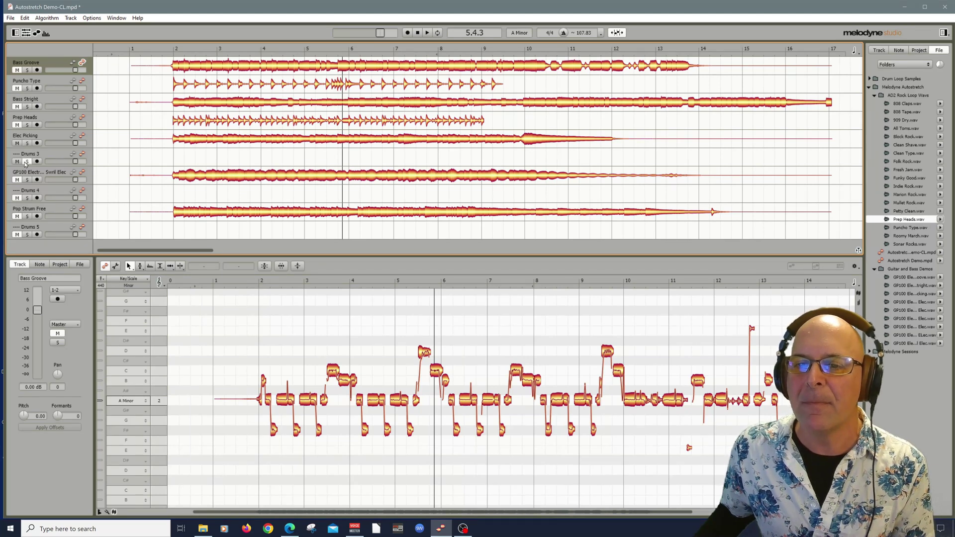
left_click(131, 50)
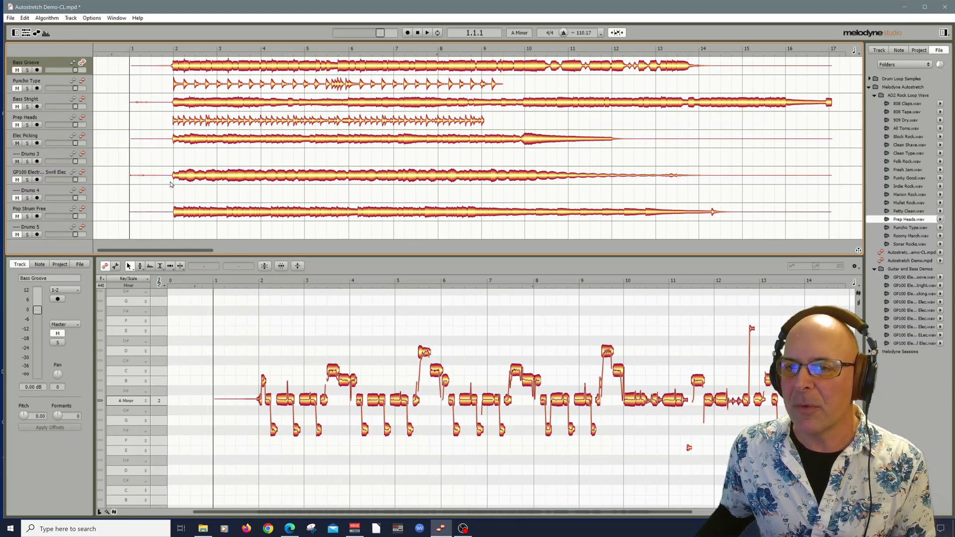
Play the session with the Prep Heads loop, then show the Elec Picking track in the note editor
key("space")
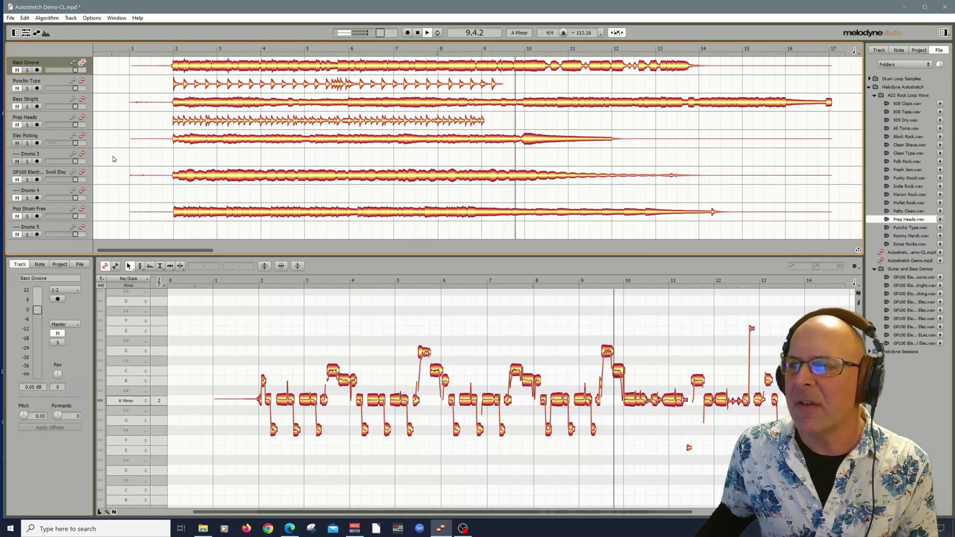
left_click(57, 135)
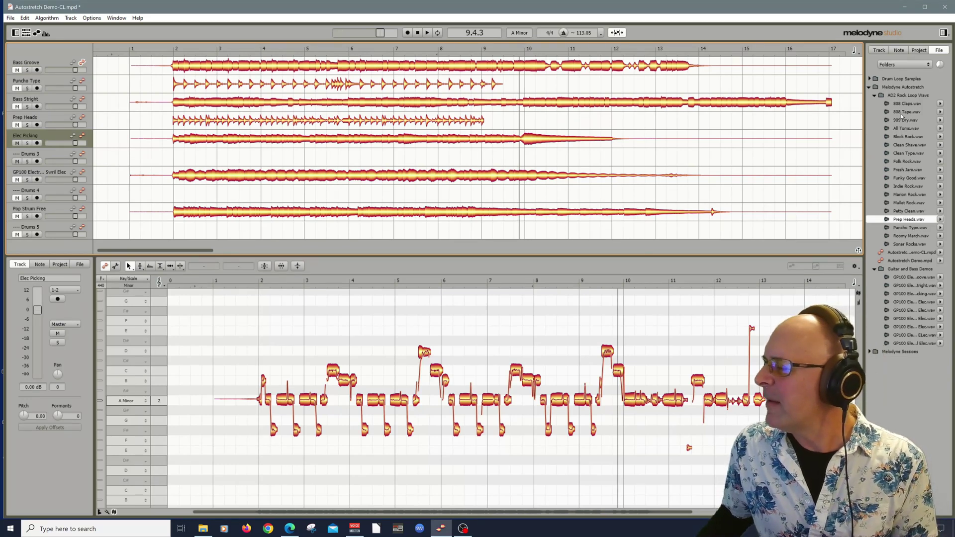
left_click_drag(887, 114, 175, 158)
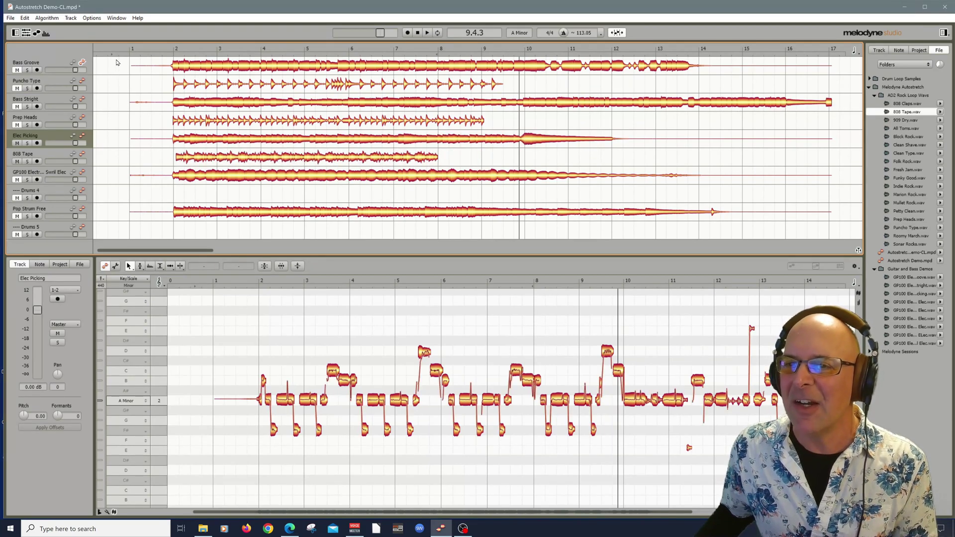
left_click_drag(189, 158, 184, 158)
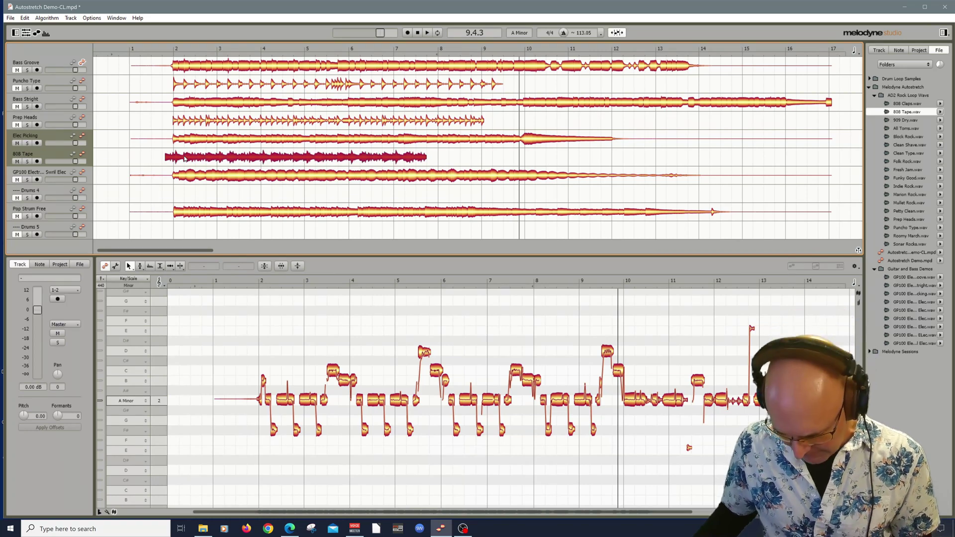
left_click_drag(183, 158, 191, 162)
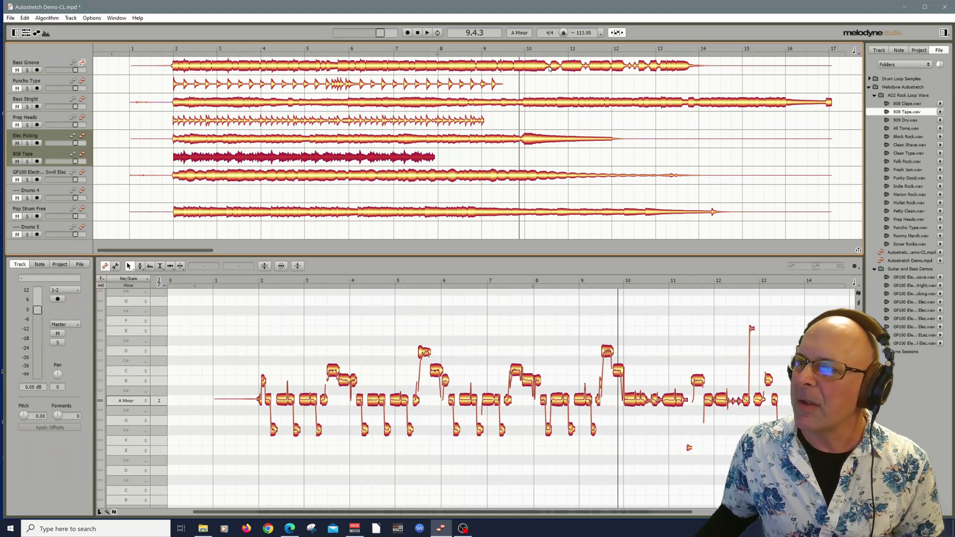
left_click(132, 50)
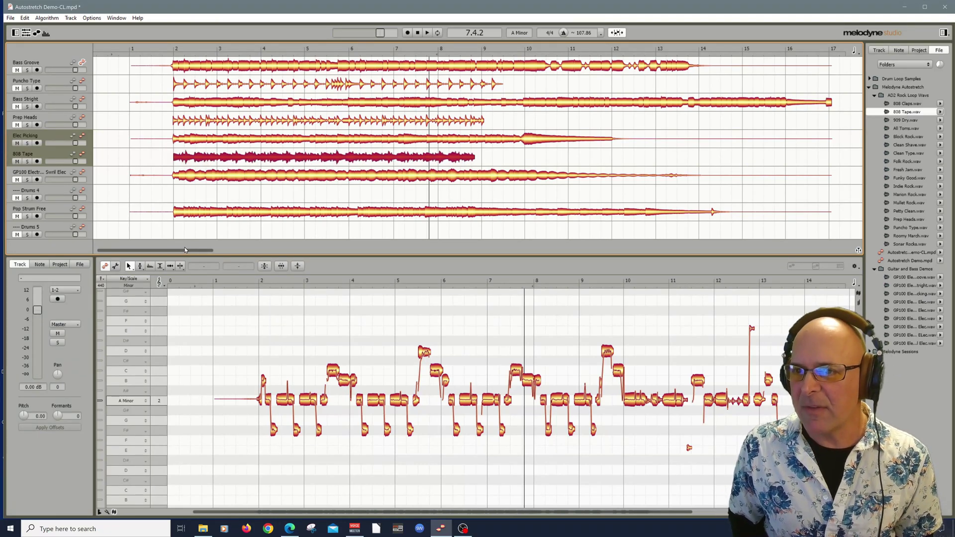
key("ctrl+z")
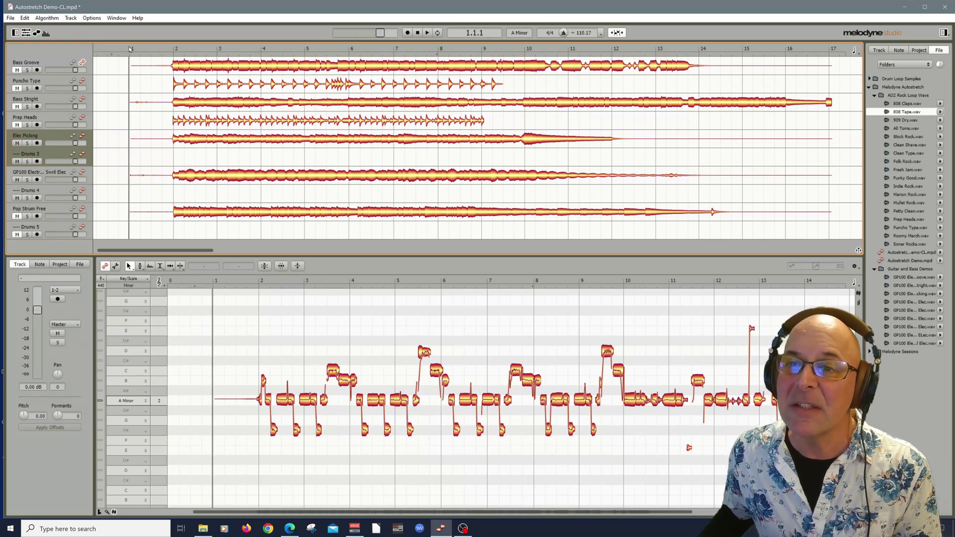
Play the session, show the GP100 Electric notes in the note editor, and audition Puncho Type
key("space")
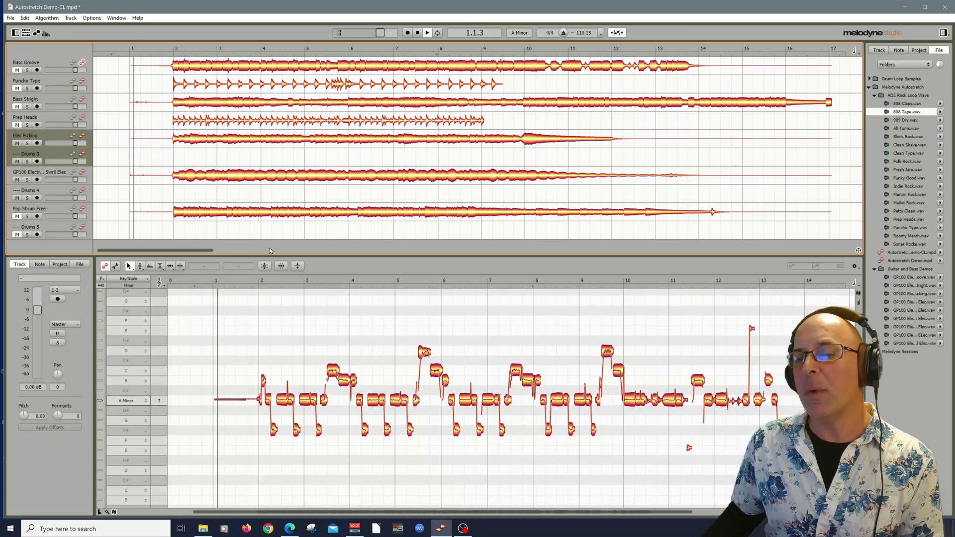
left_click(83, 173)
scroll(268, 331, "up", 7)
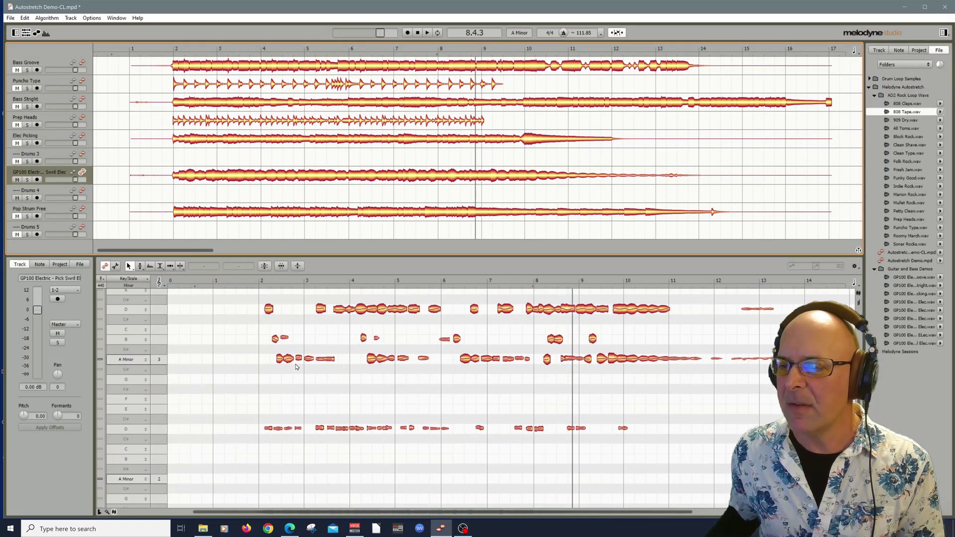
scroll(298, 361, "up", 2)
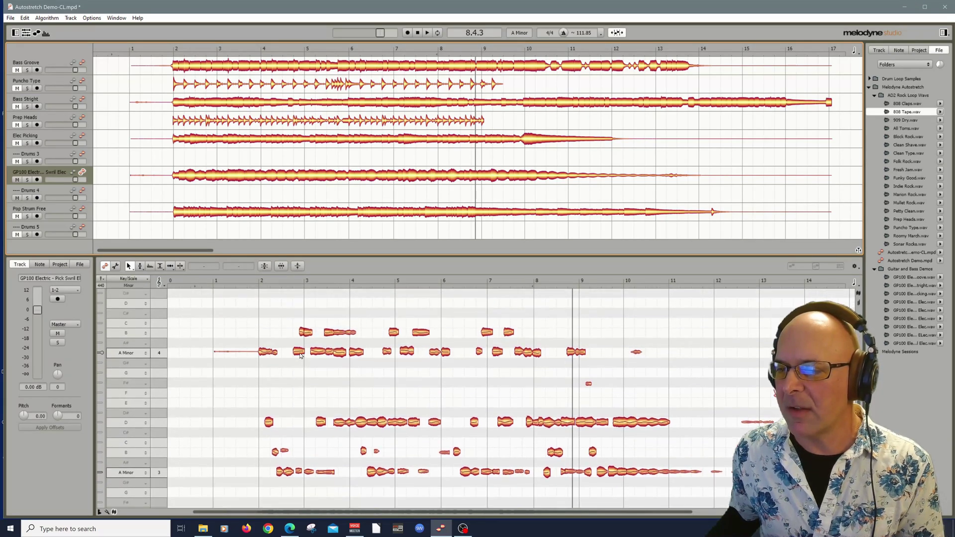
scroll(302, 354, "down", 3)
scroll(303, 352, "down", 1)
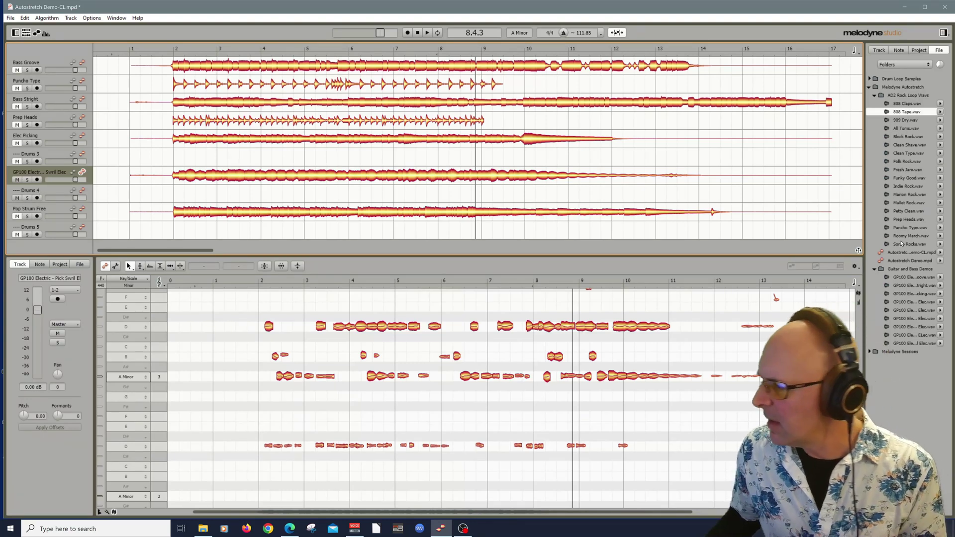
left_click(940, 228)
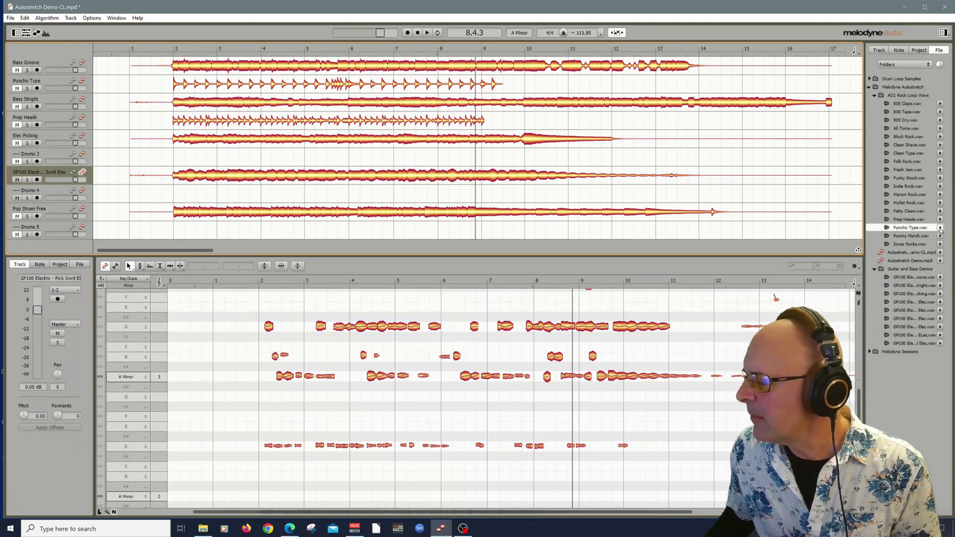
Audition Roomy March.wav, drop it onto the Drums 4 row, and play from bar 1
left_click(940, 237)
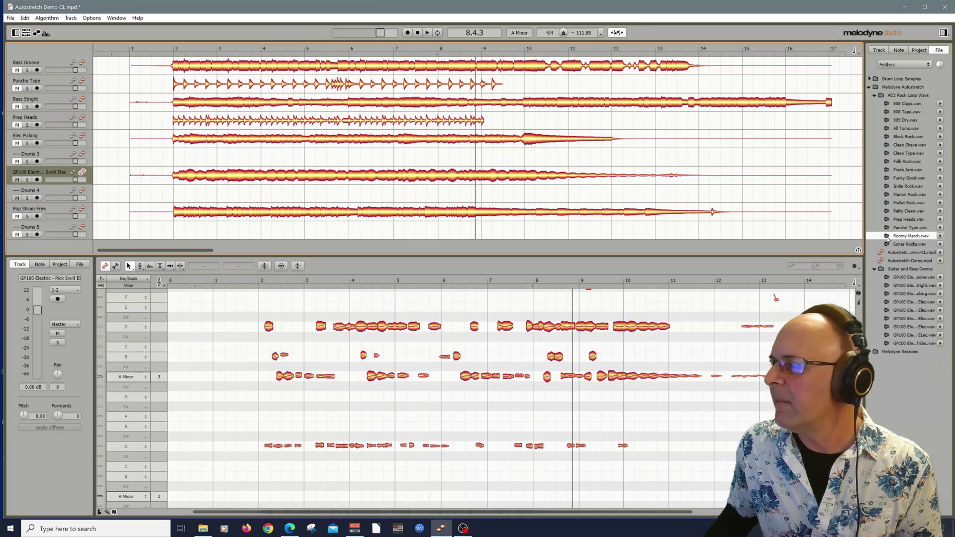
left_click_drag(888, 238, 177, 195)
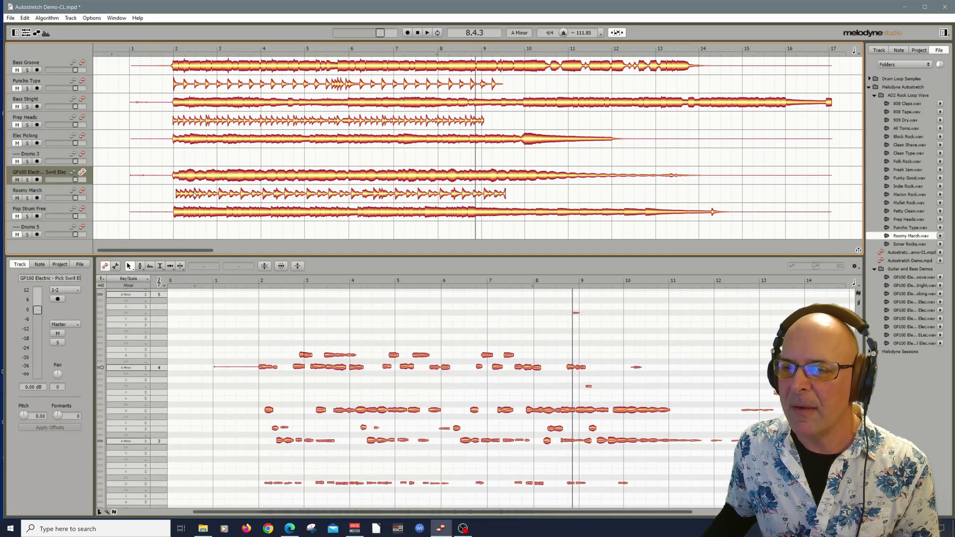
left_click(194, 195)
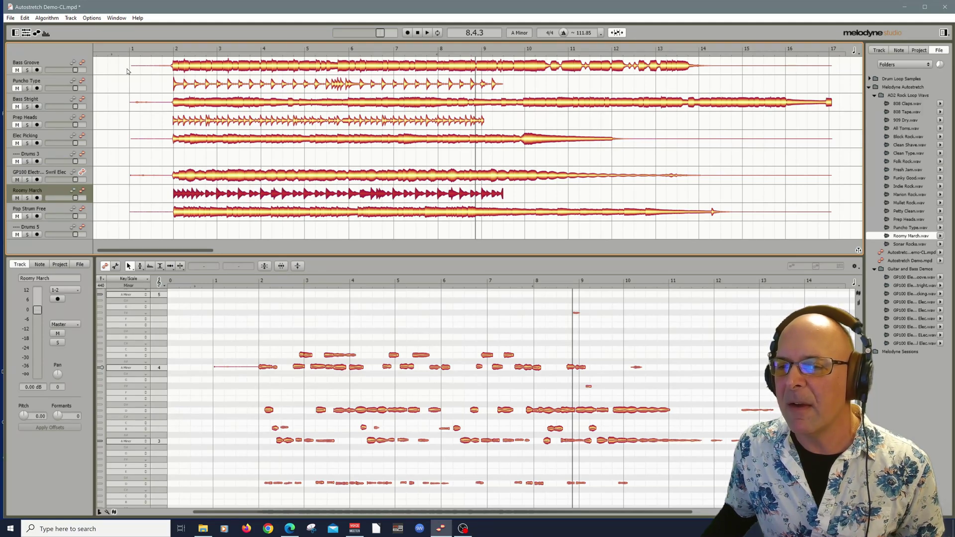
left_click(130, 52)
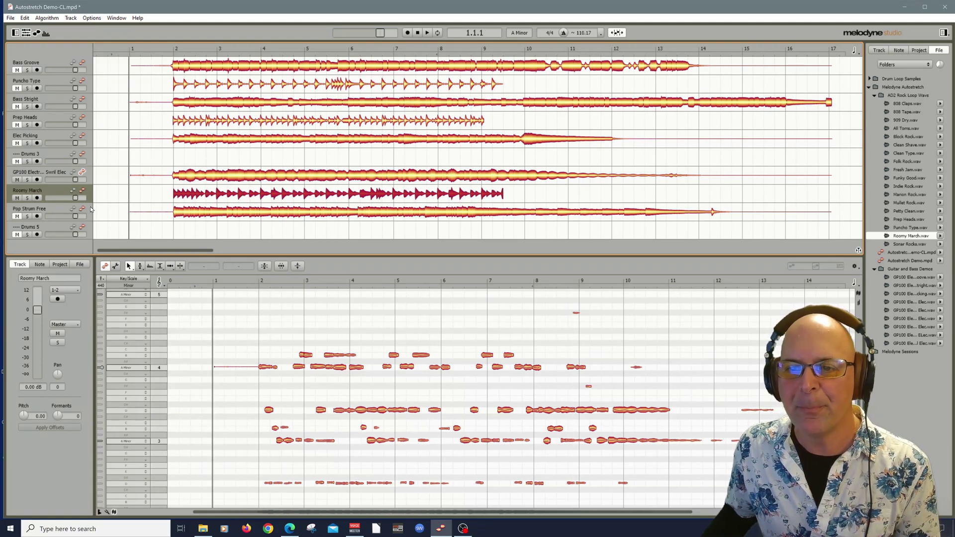
key("space")
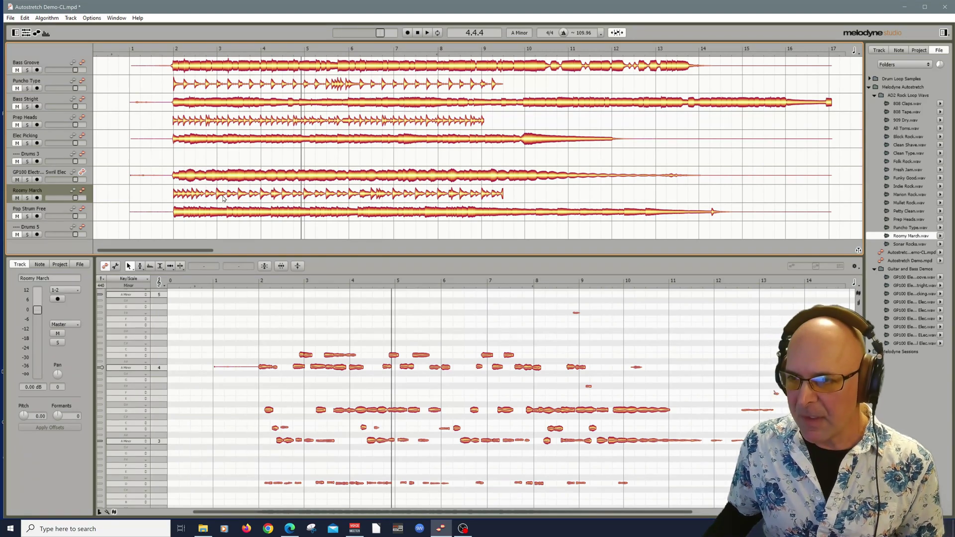
Shift the Roomy March clip earlier, play from bar 1, and show Elec Picking's notes
left_click_drag(220, 199, 192, 201)
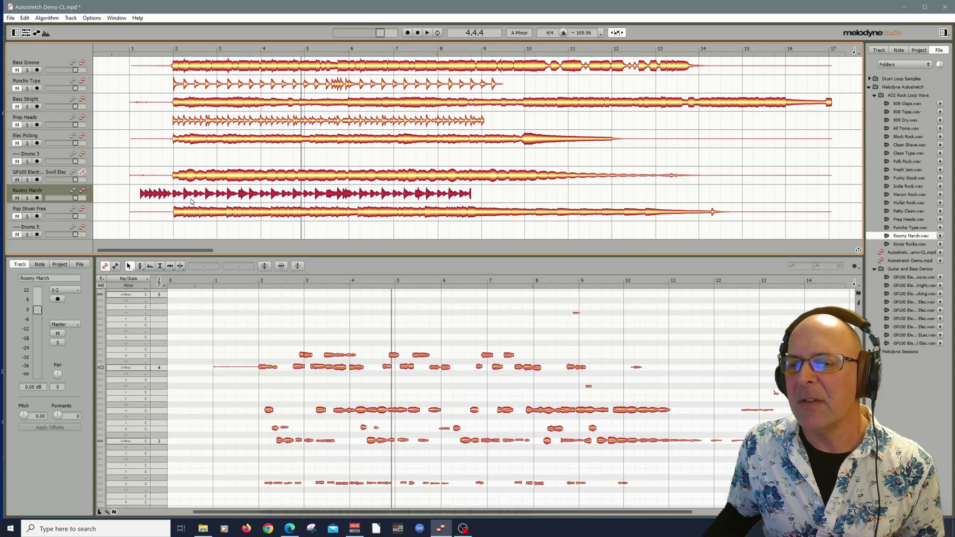
left_click(132, 48)
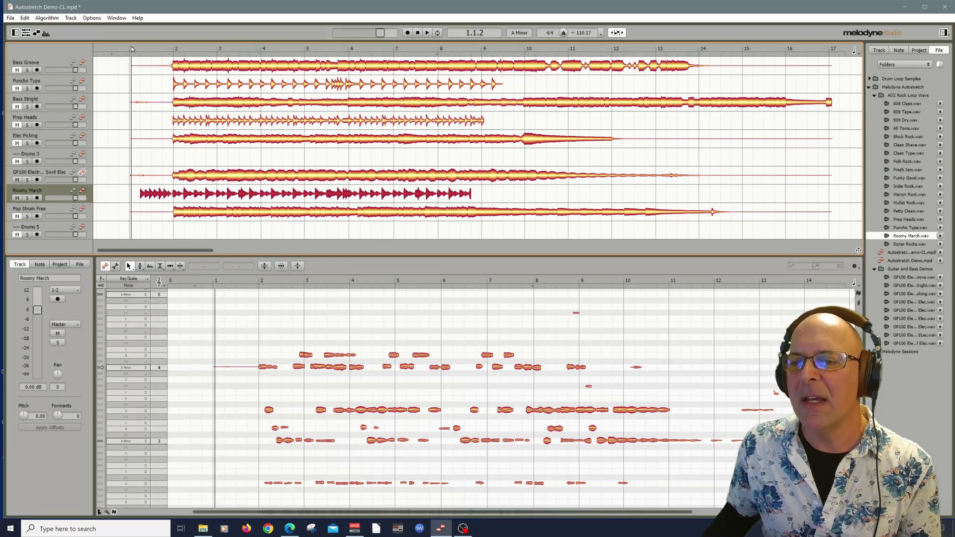
key("space")
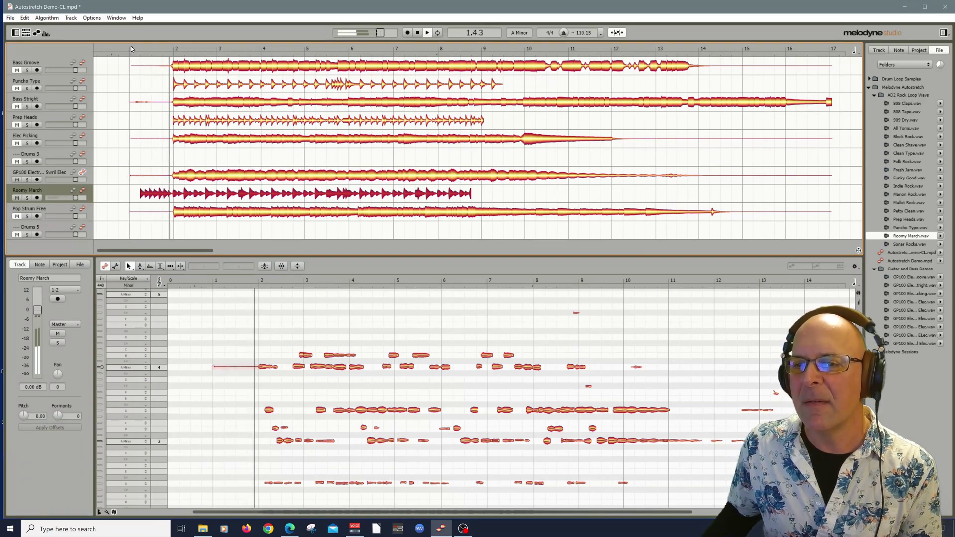
left_click(122, 133)
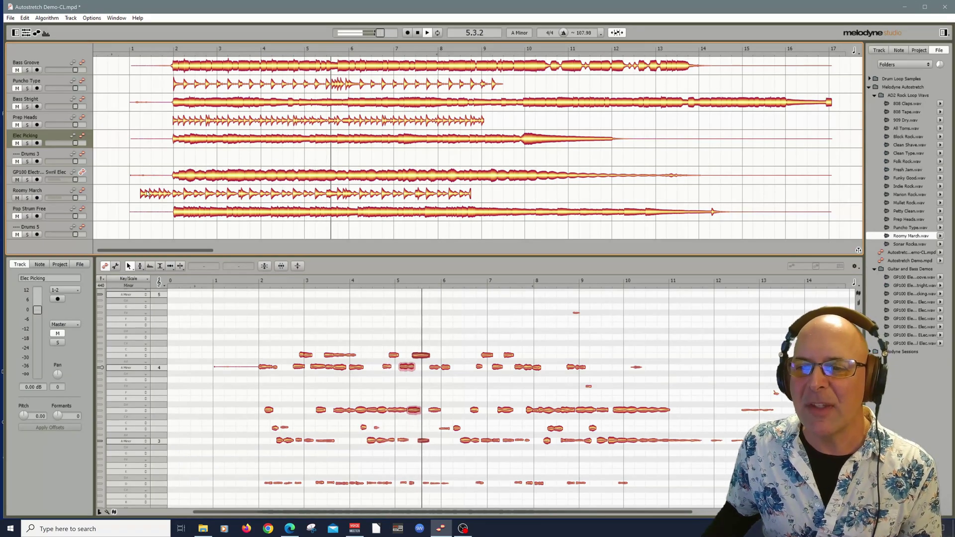
Show the Roomy March notes and zoom in on bars 1–4
left_click(82, 192)
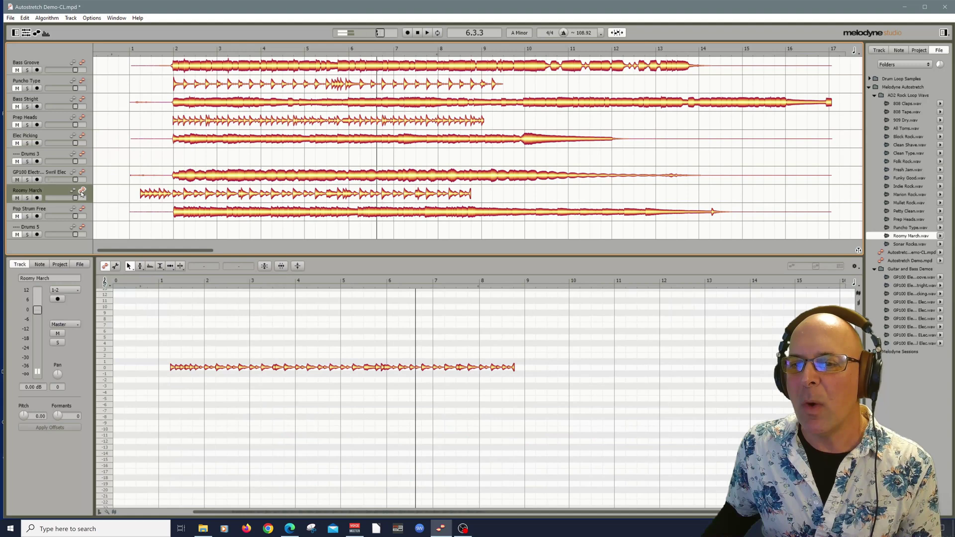
right_click(164, 357)
left_click(180, 365)
left_click_drag(179, 364, 301, 455)
With the Main Tool, select the first seven Roomy March notes and delete them
right_click(279, 352)
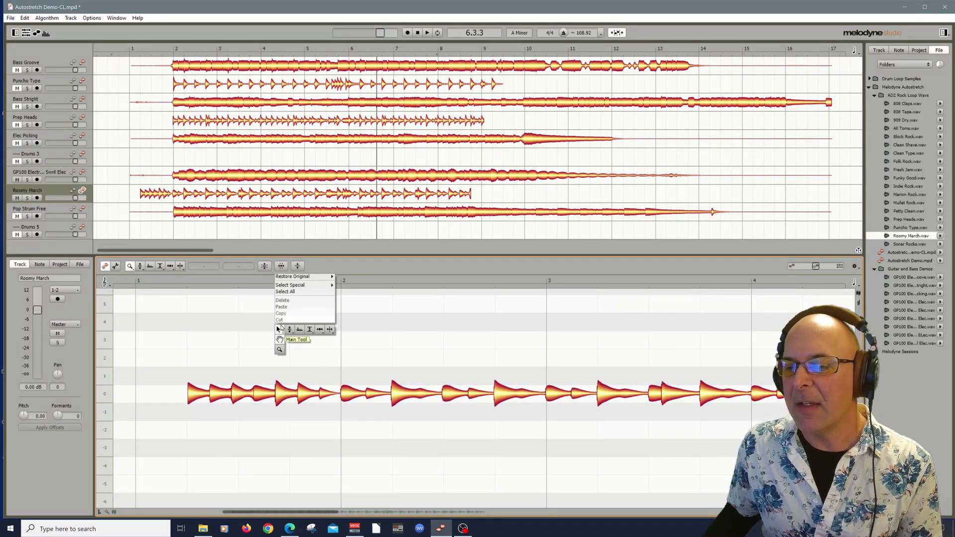
left_click(281, 328)
left_click_drag(161, 353, 336, 459)
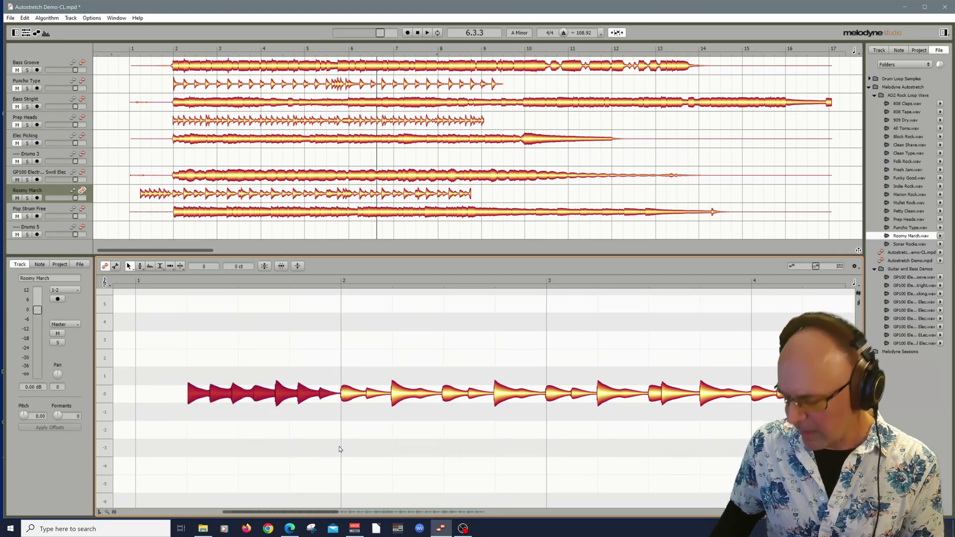
key("Delete")
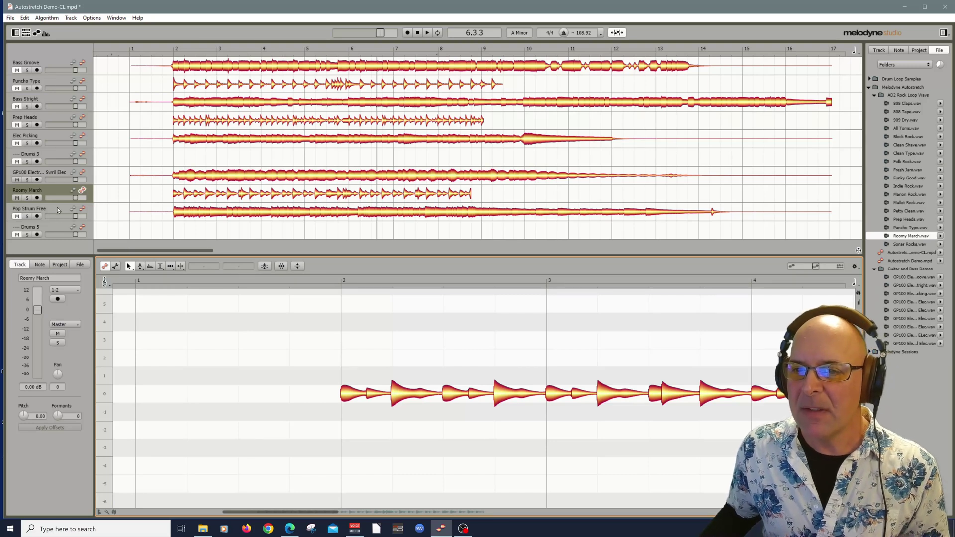
Mute the Roomy March track and play the session from bar 1
left_click(18, 198)
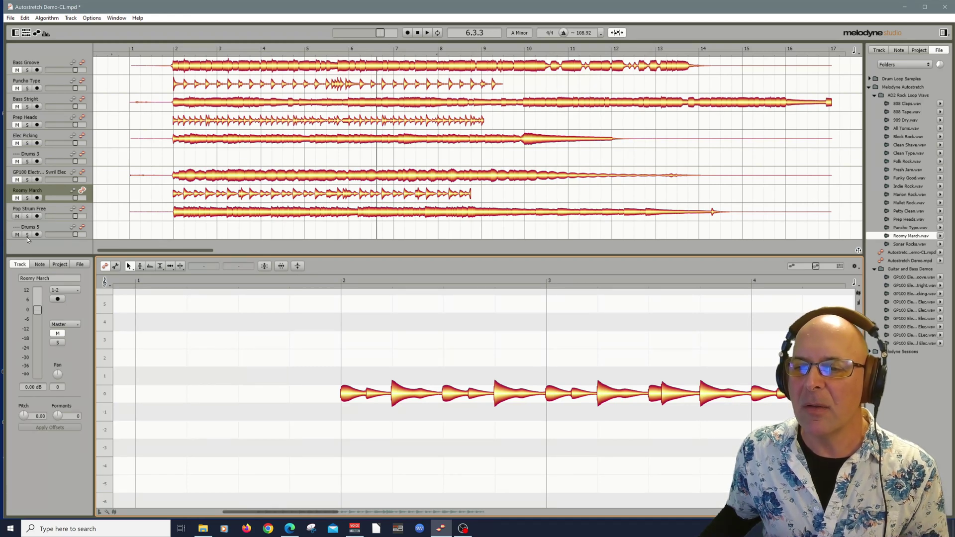
left_click(131, 49)
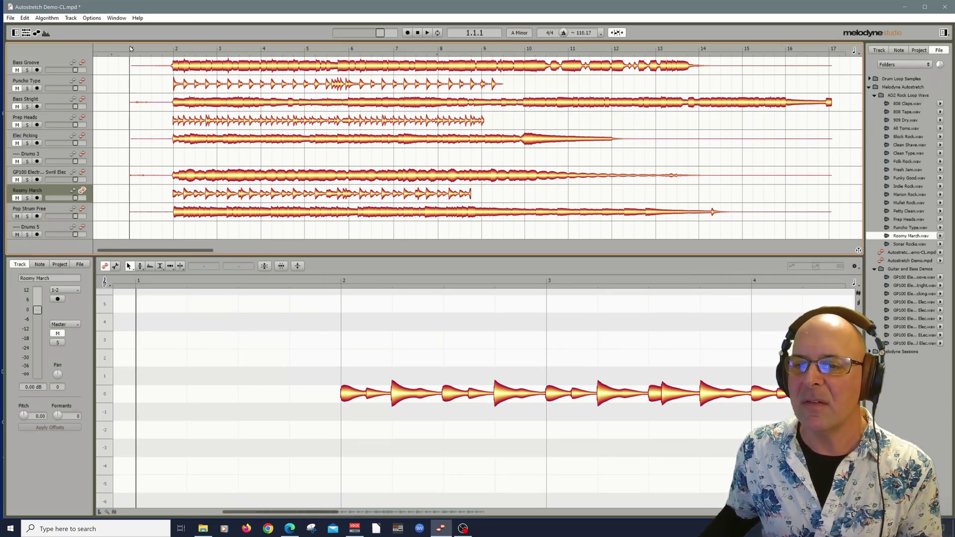
key("space")
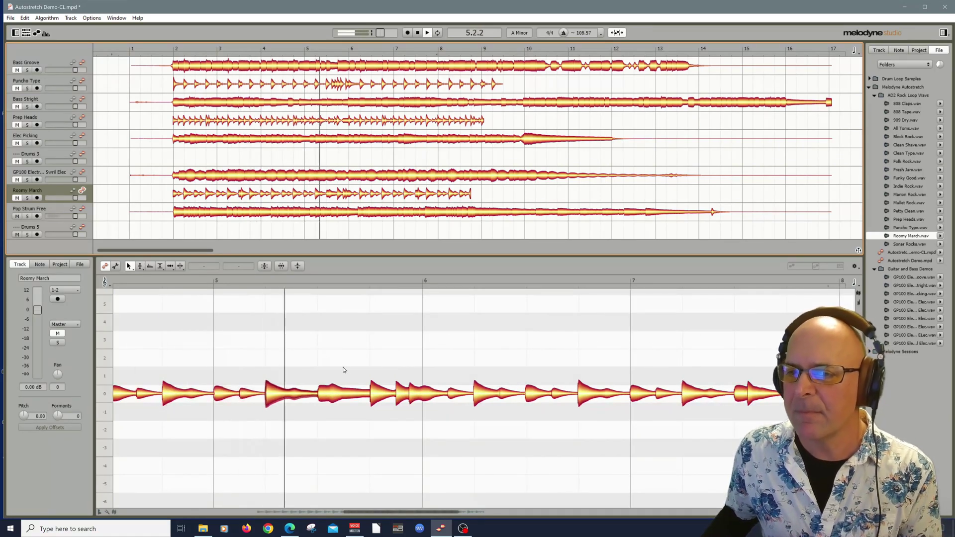
Stop playback and add Roomy March.wav again as a new bottom track
left_click_drag(371, 506, 370, 362)
key("space")
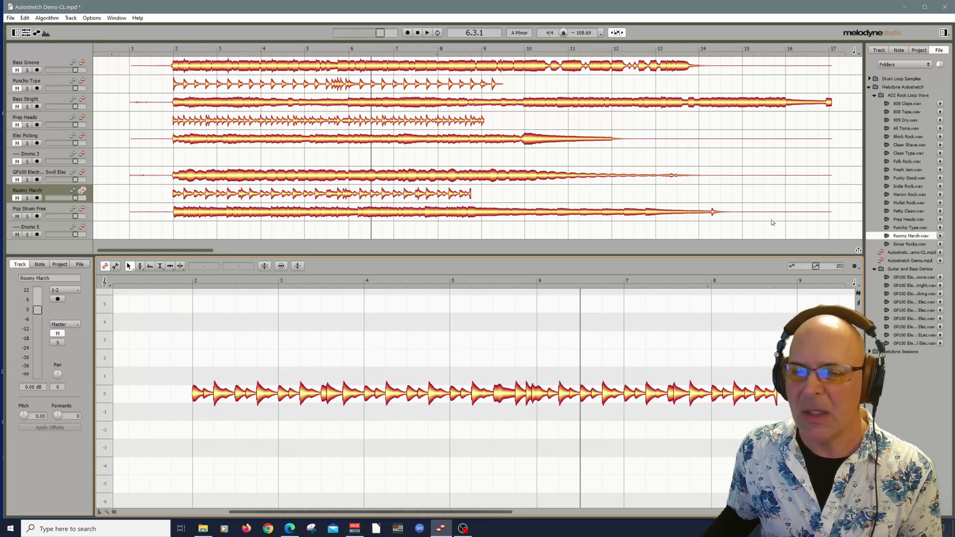
left_click_drag(886, 238, 183, 234)
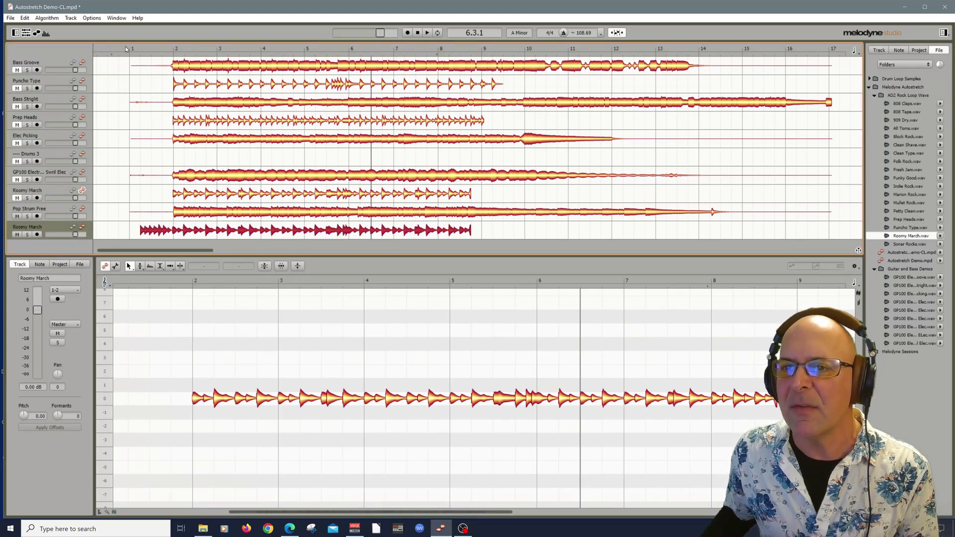
Play the session with the new bottom Roomy March loop from bar 1, then restart it
left_click_drag(126, 49, 130, 48)
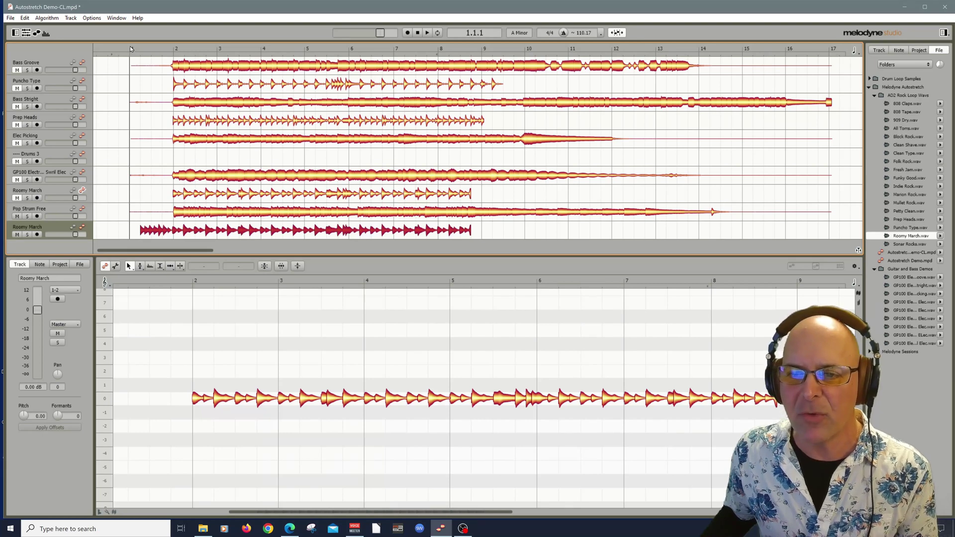
key("space")
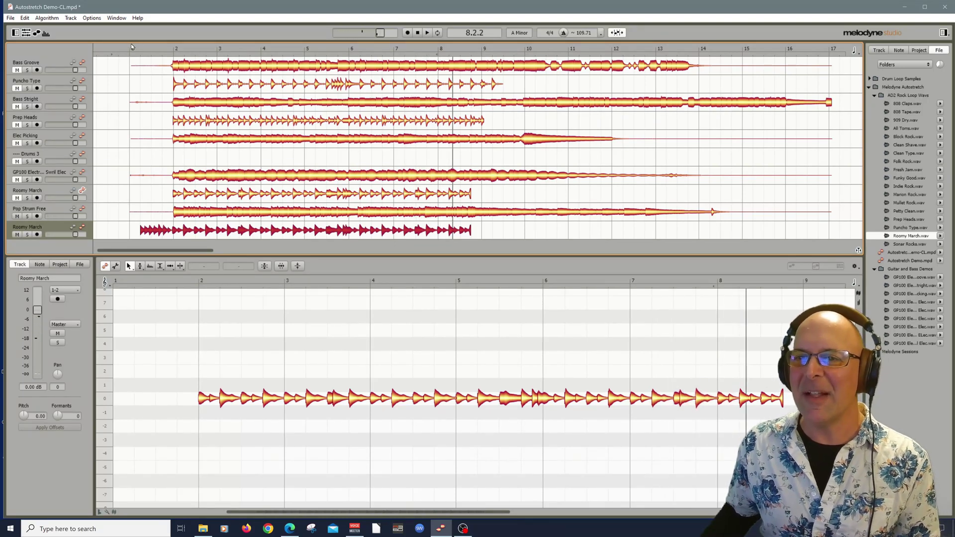
left_click(132, 46)
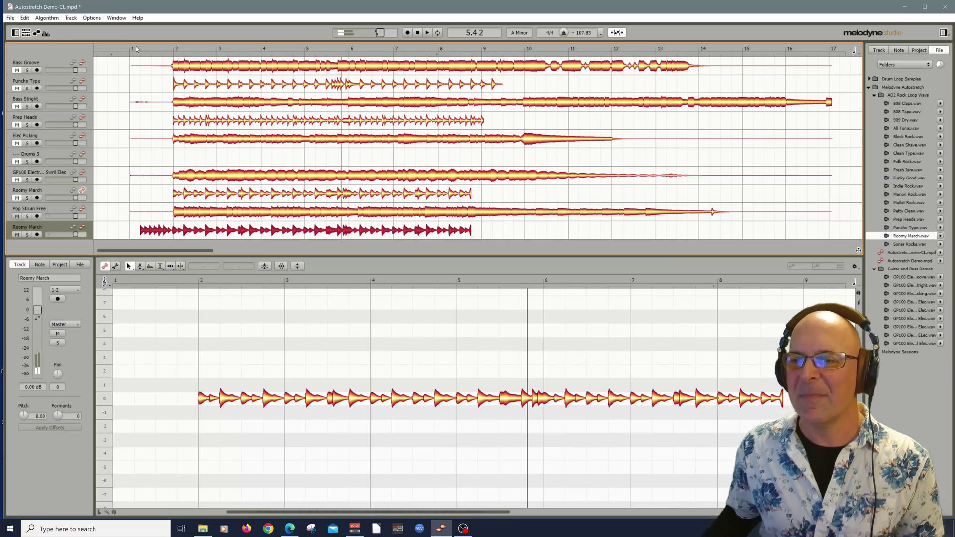
left_click(136, 47)
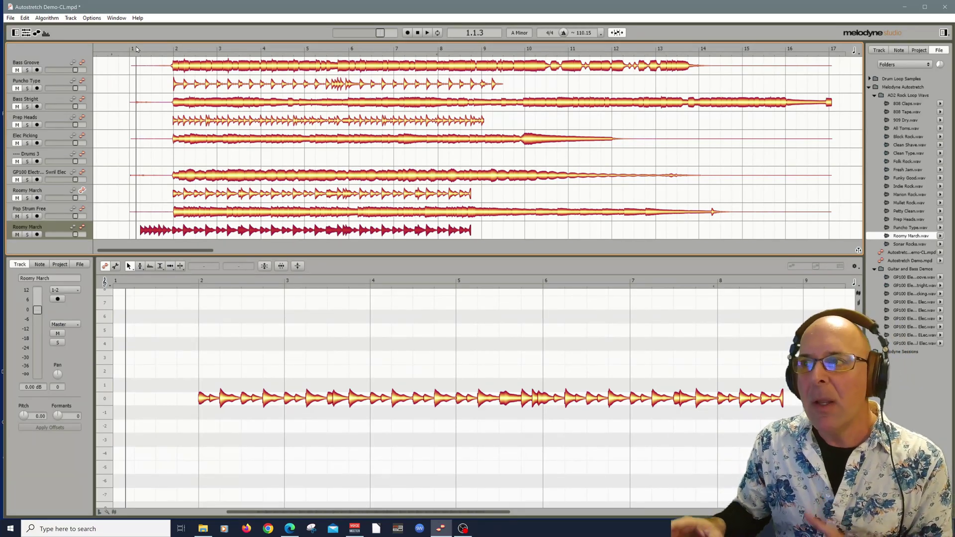
left_click(617, 33)
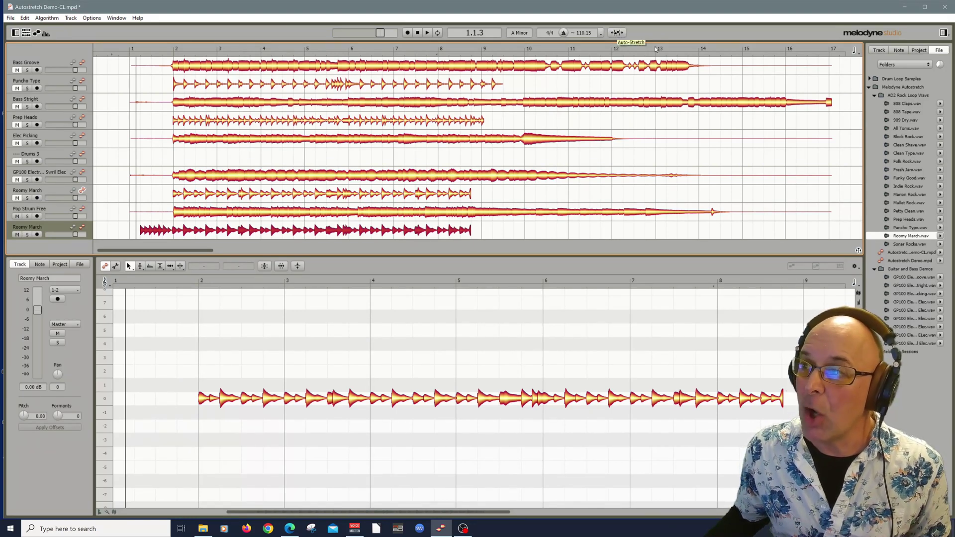
Drop Indie Rock.wav onto Drums 3, undo the import, and load it onto Drums 3 again
left_click_drag(891, 187, 176, 160)
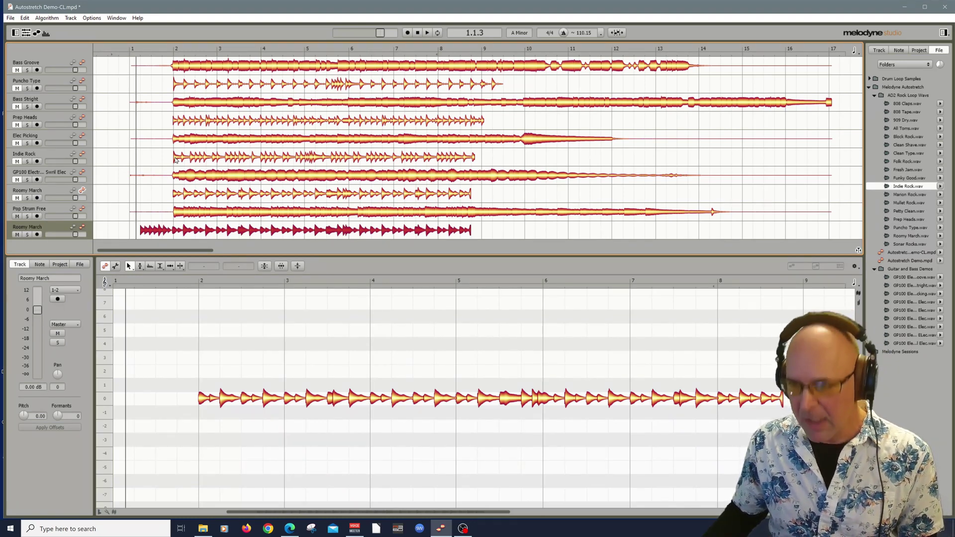
key("ctrl+z")
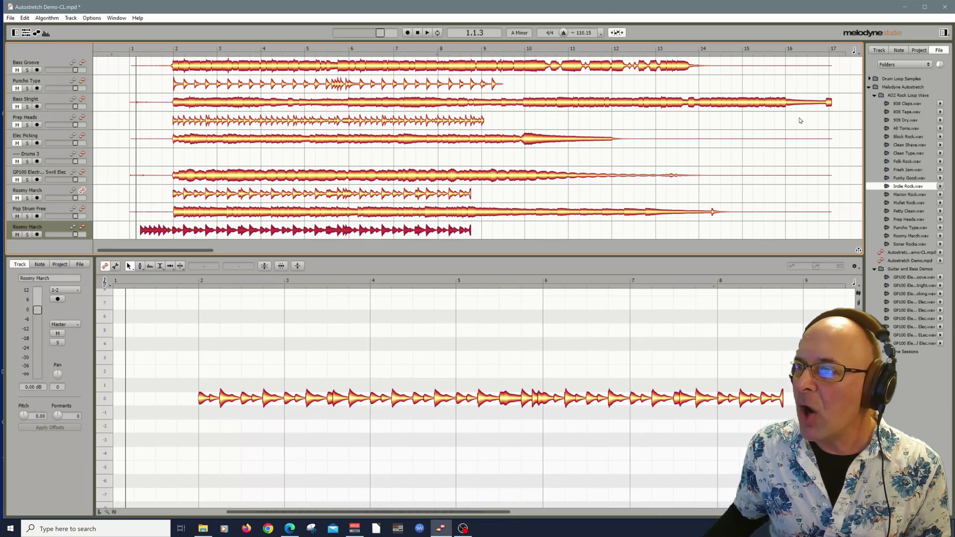
left_click_drag(884, 187, 178, 160)
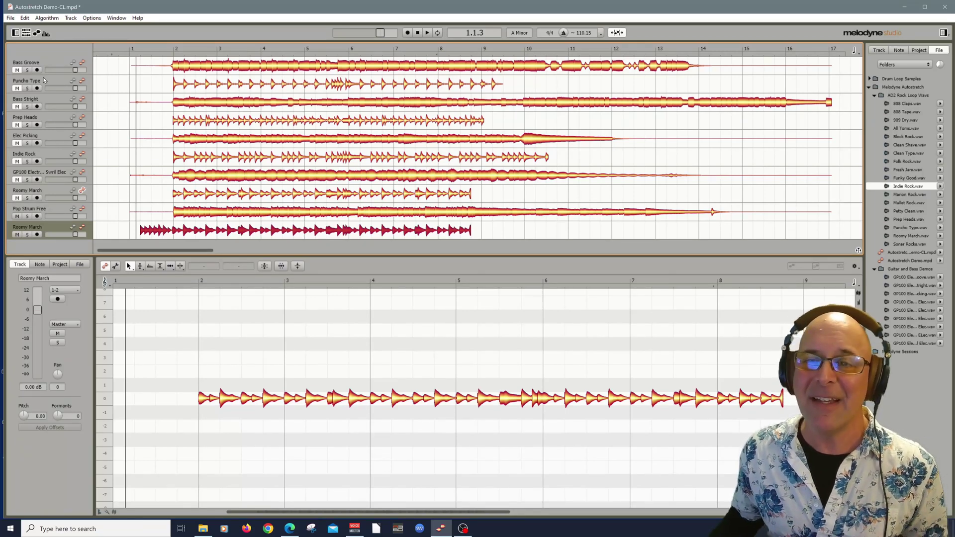
left_click(58, 77)
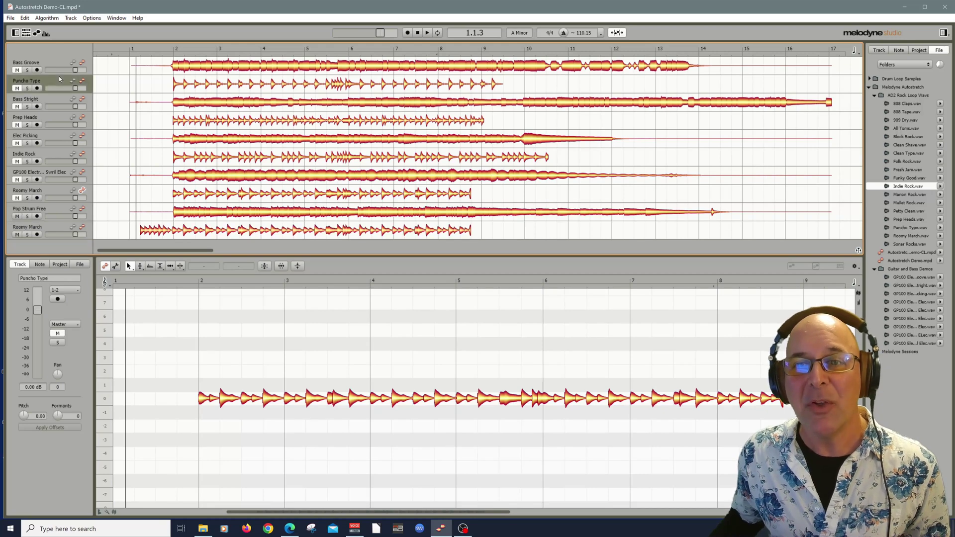
left_click(11, 18)
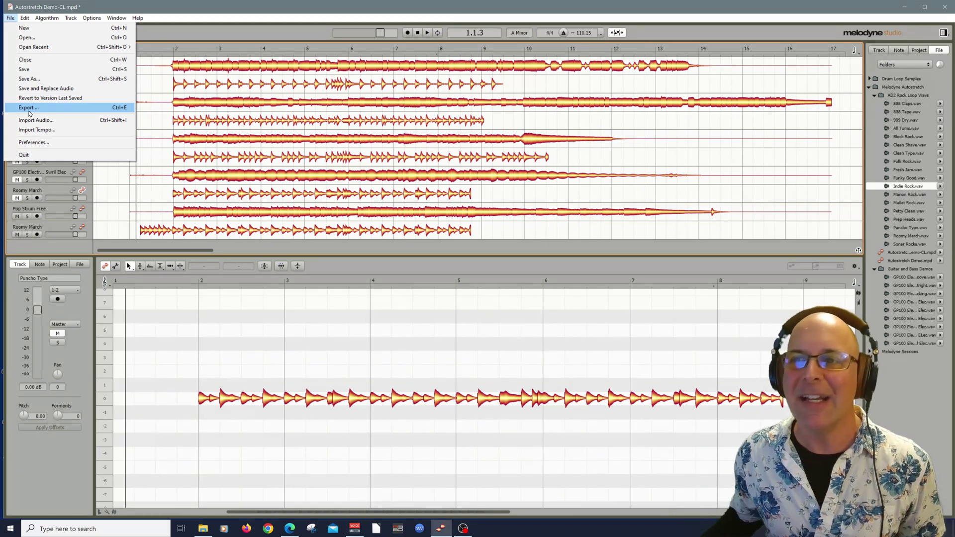
left_click(189, 33)
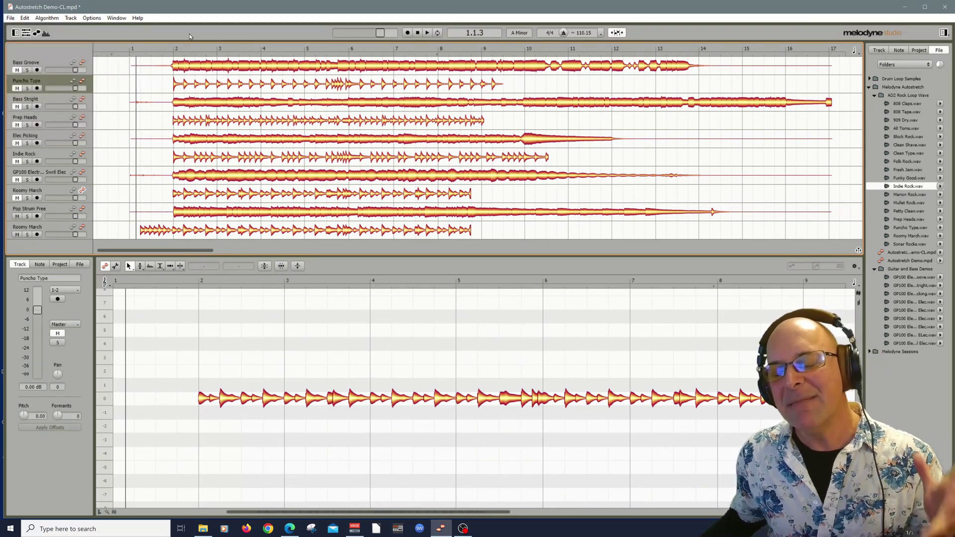